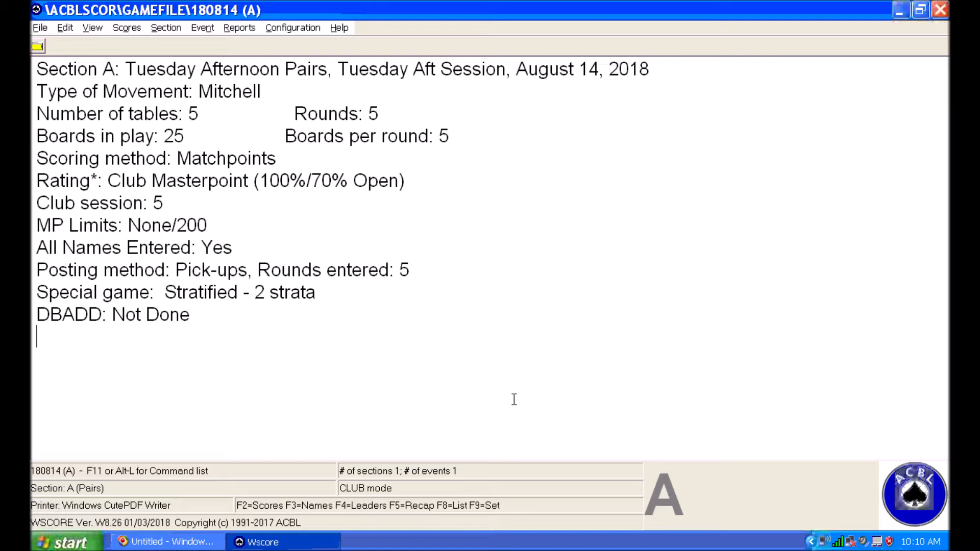
List the section A scores on screen, ordered by rank, and close the listing after reviewing it
key(F11)
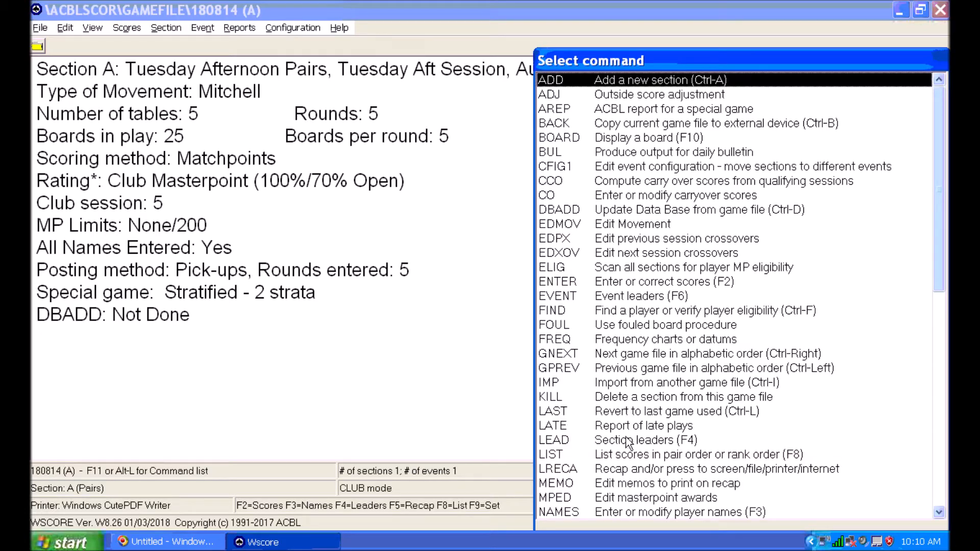
click(625, 456)
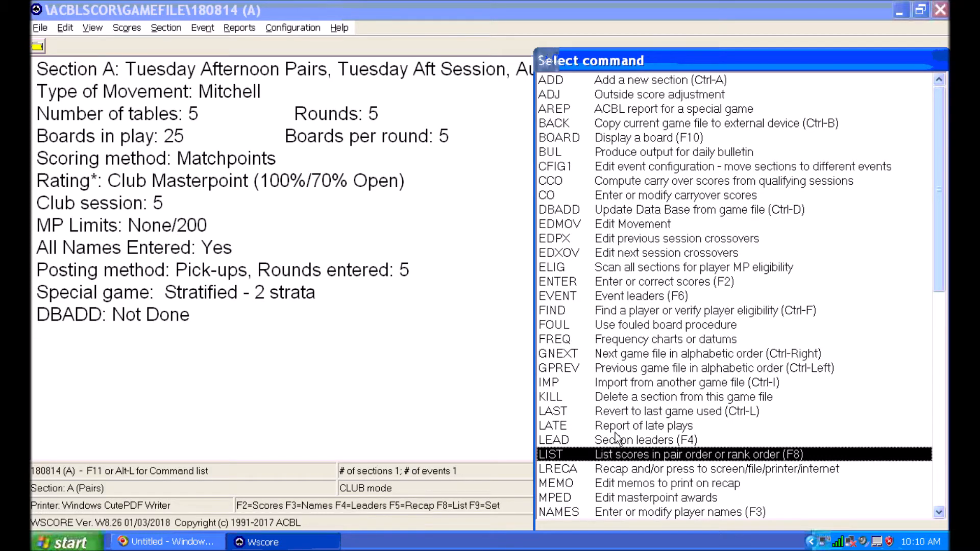
key(Return)
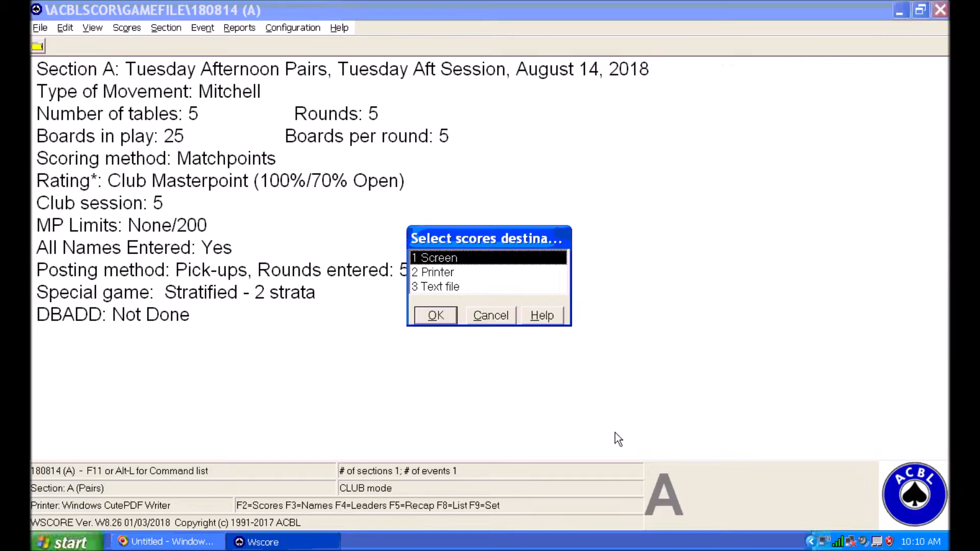
click(435, 313)
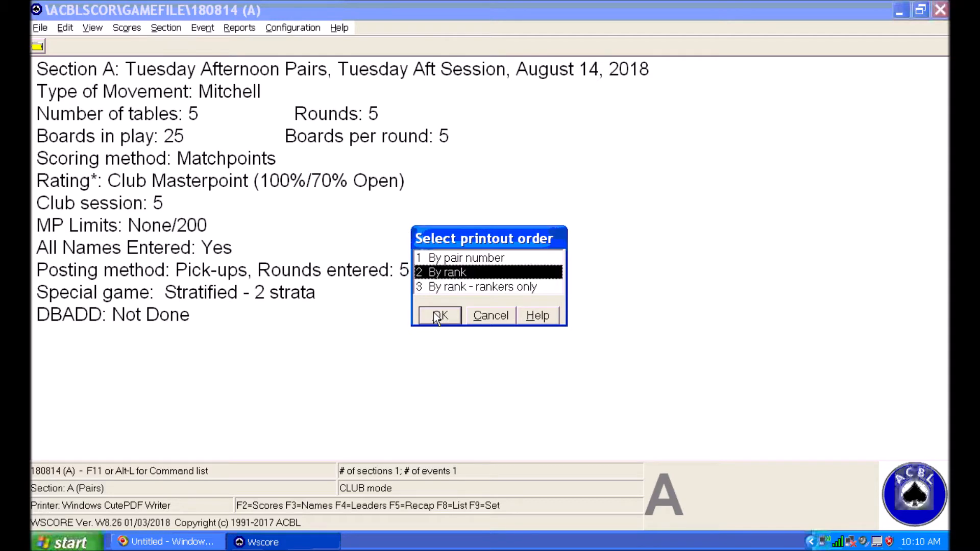
click(433, 314)
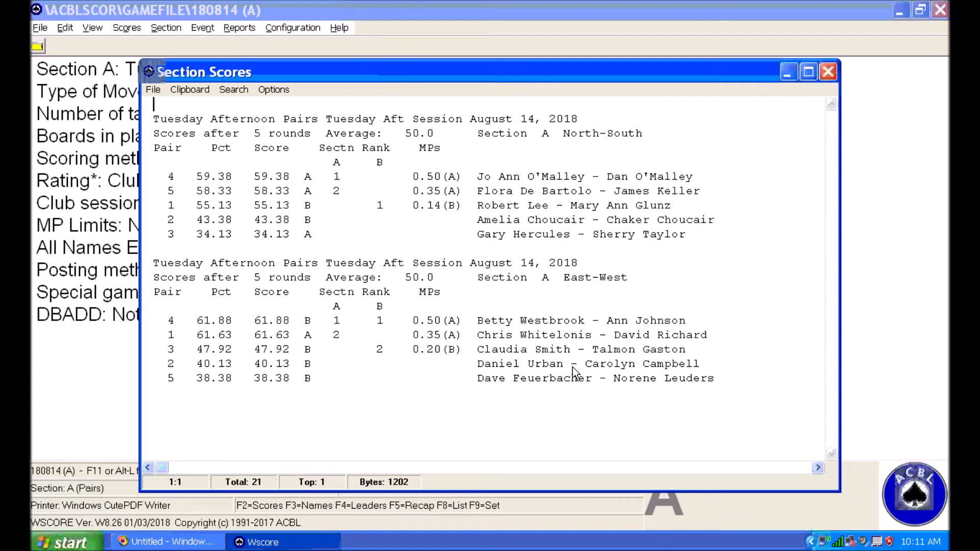
key(Escape)
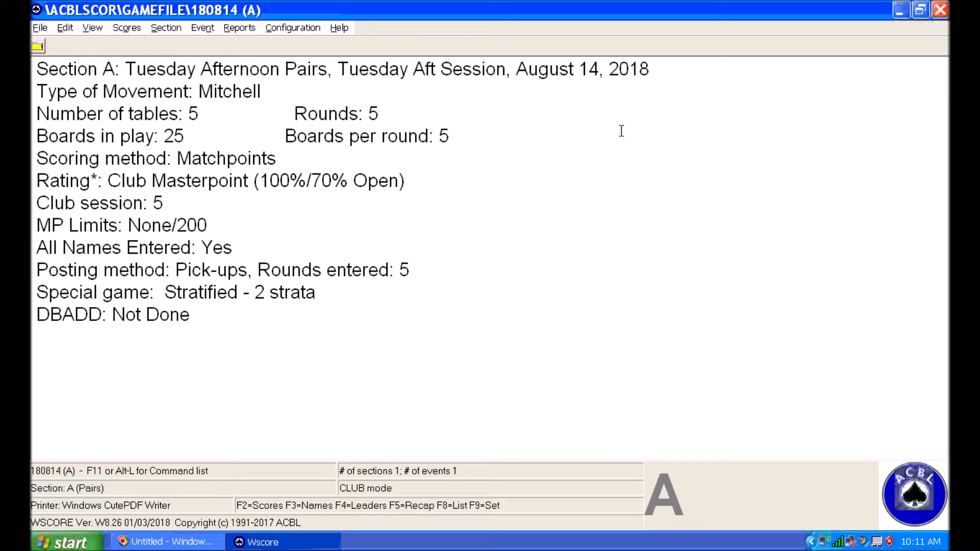
Display the rank-ordered section scores again in a maximized window, review both directions, and close the window
key(F2)
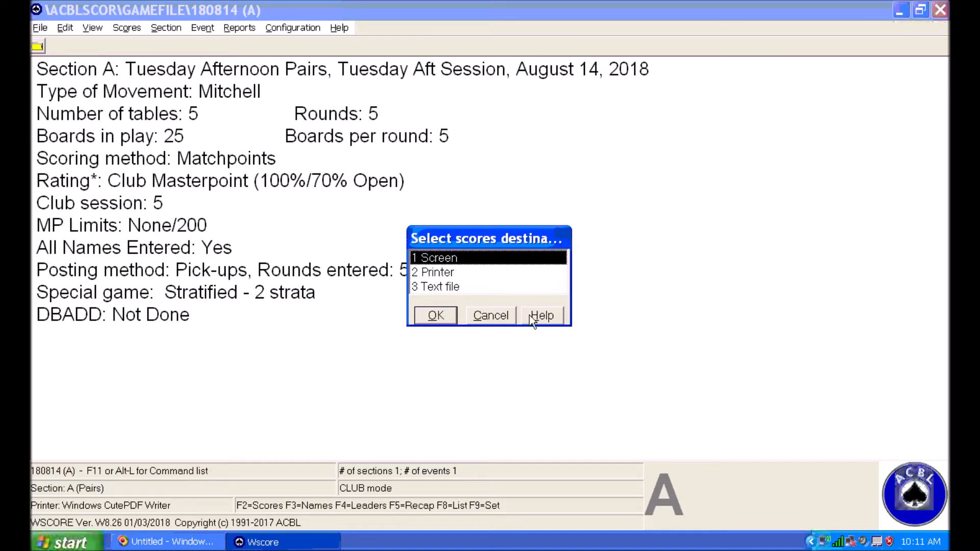
click(432, 315)
click(431, 313)
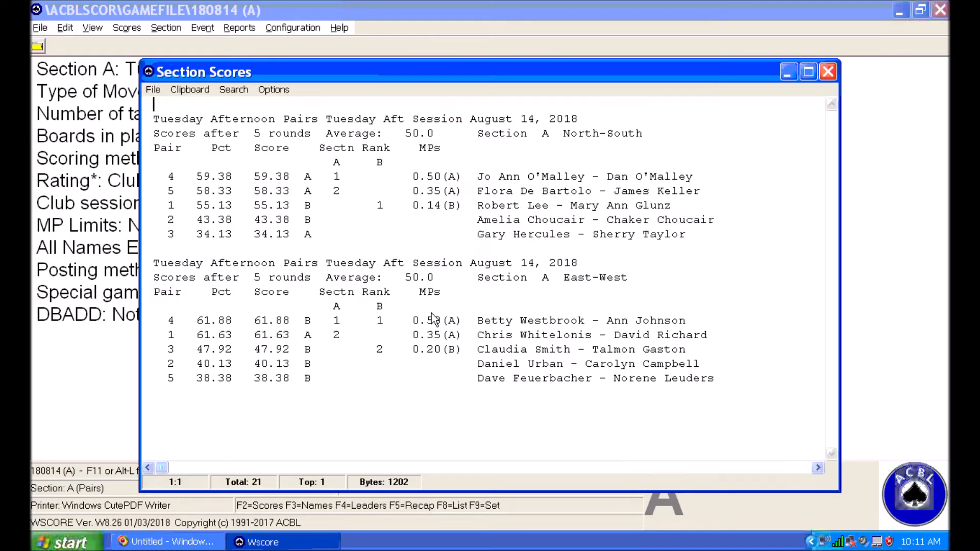
click(808, 72)
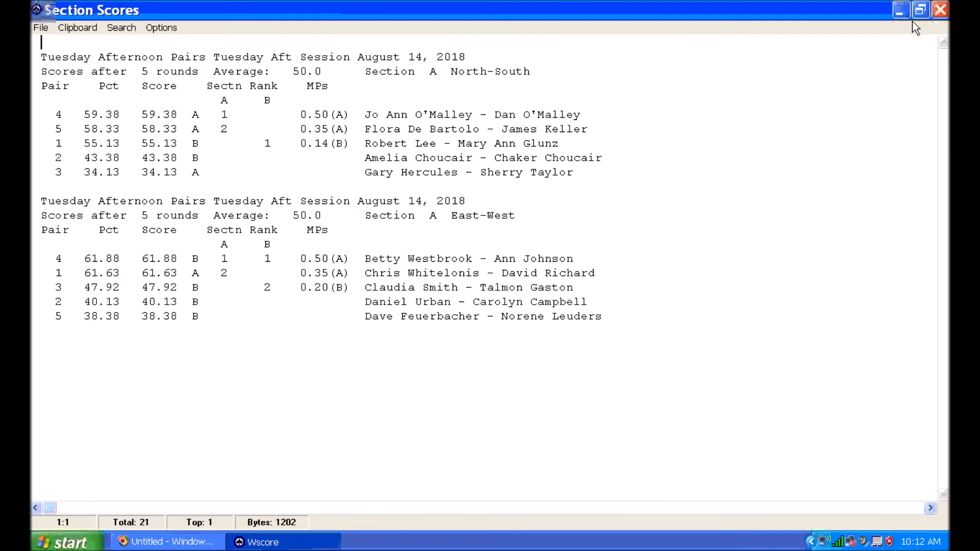
click(944, 12)
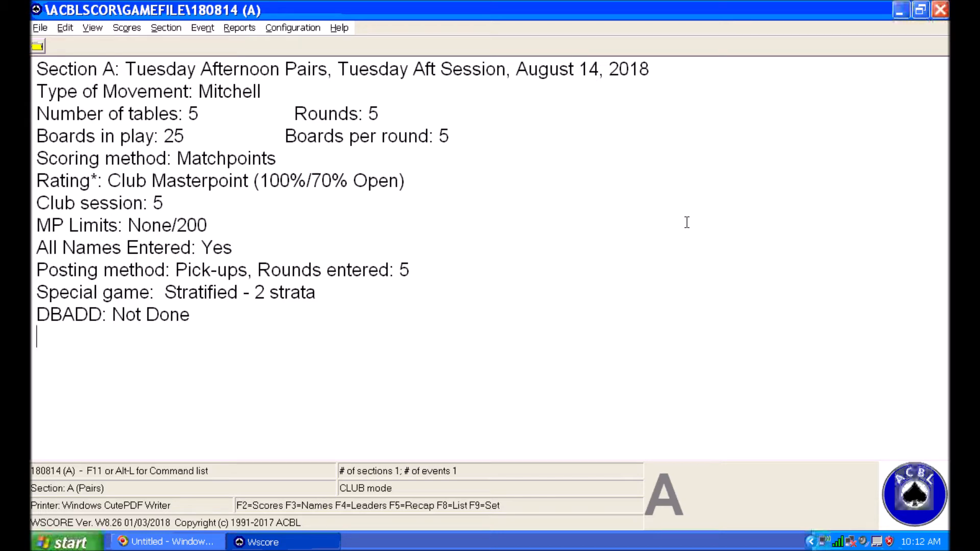
Start an LRECA recap report to the text file 180814A, appending to the existing file
key(F11)
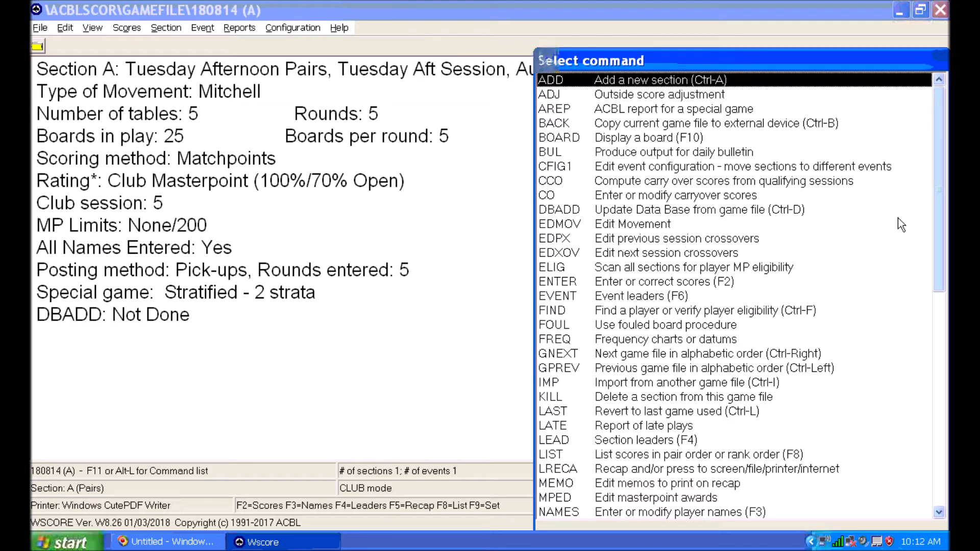
drag(947, 208, 933, 273)
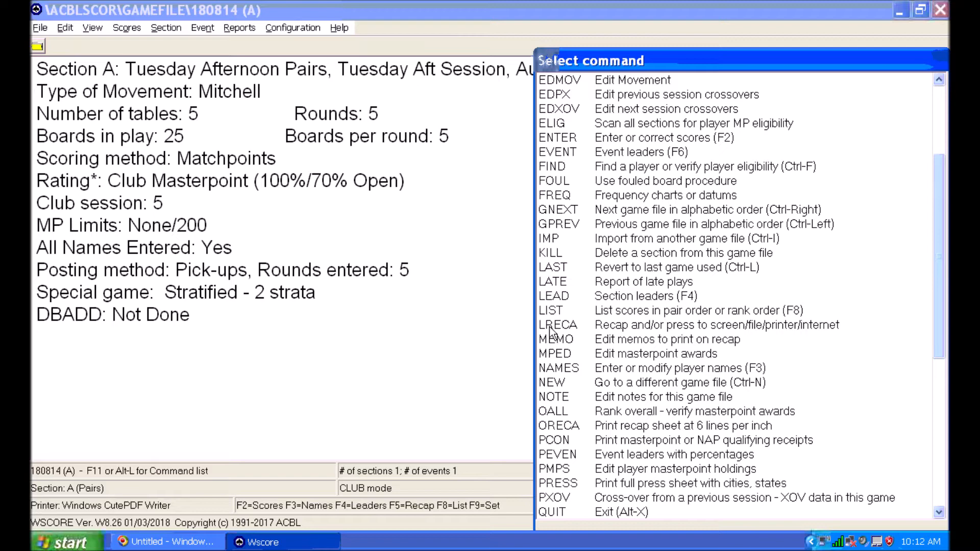
click(584, 327)
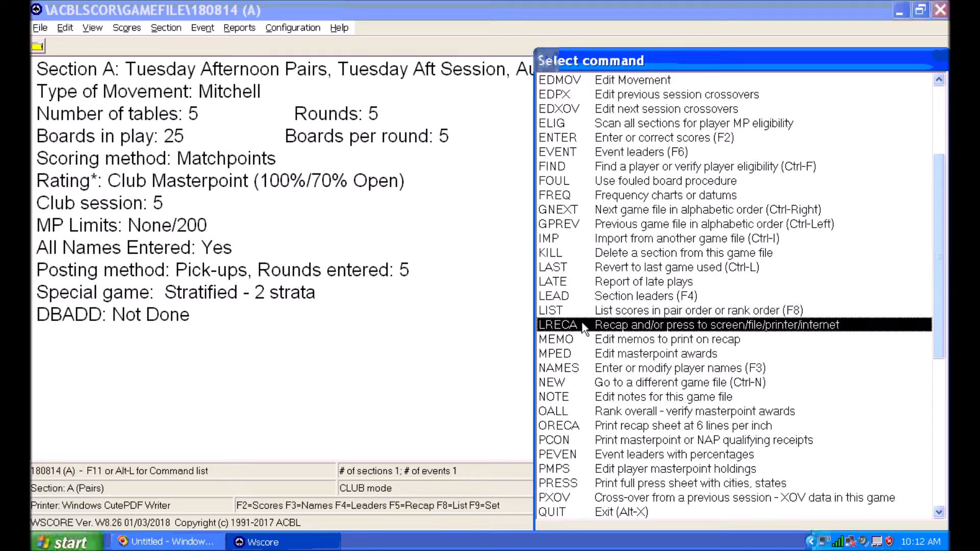
double_click(583, 328)
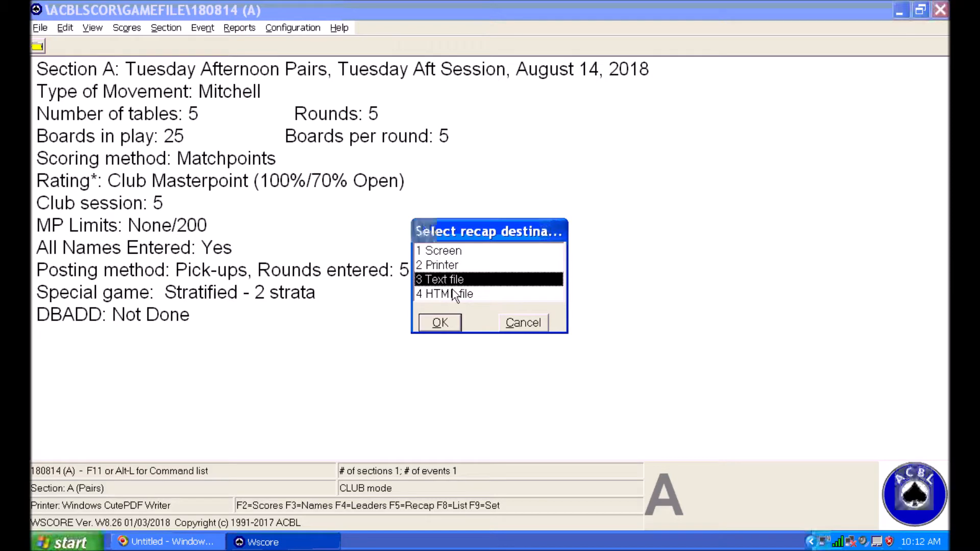
click(441, 324)
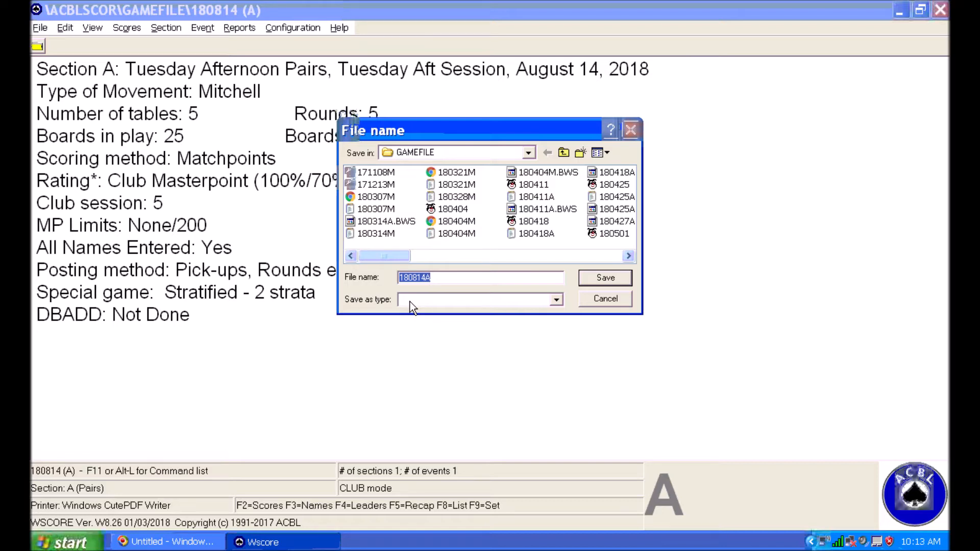
click(608, 278)
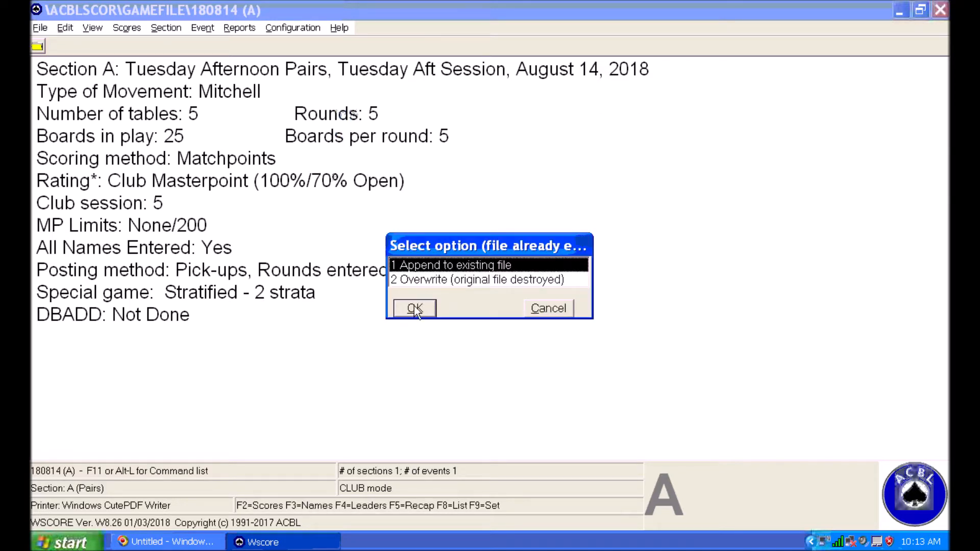
click(415, 308)
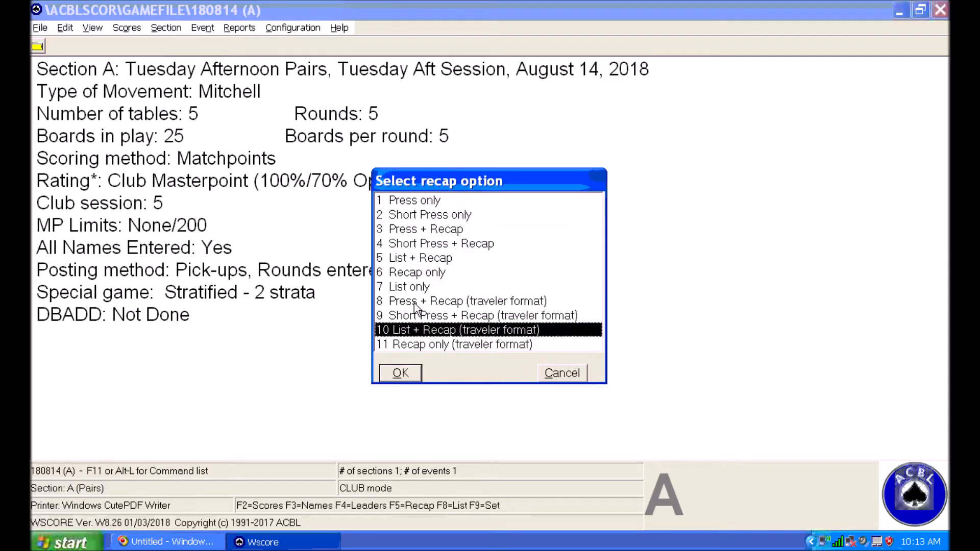
Generate the report as List + Recap (traveler format) with a width of 120 characters, ordered by rank
click(401, 373)
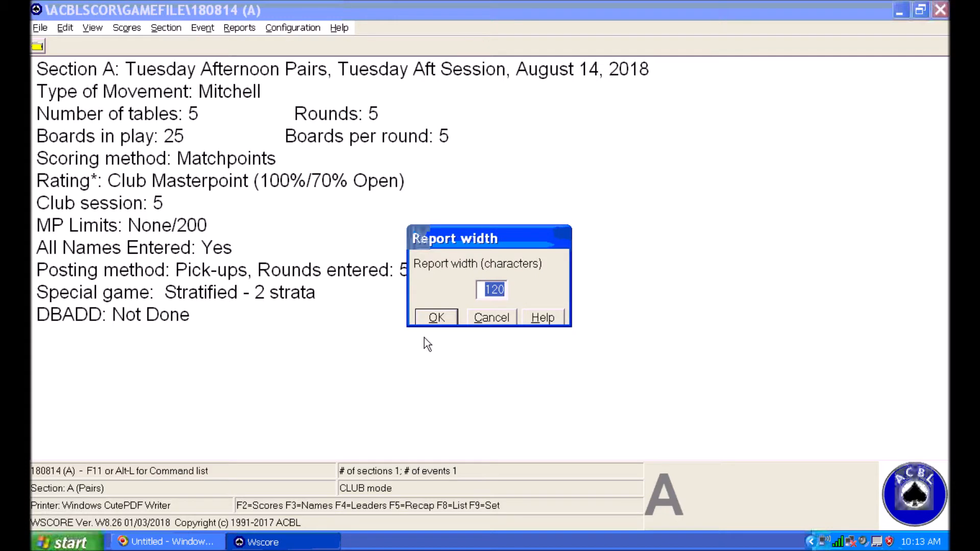
click(437, 317)
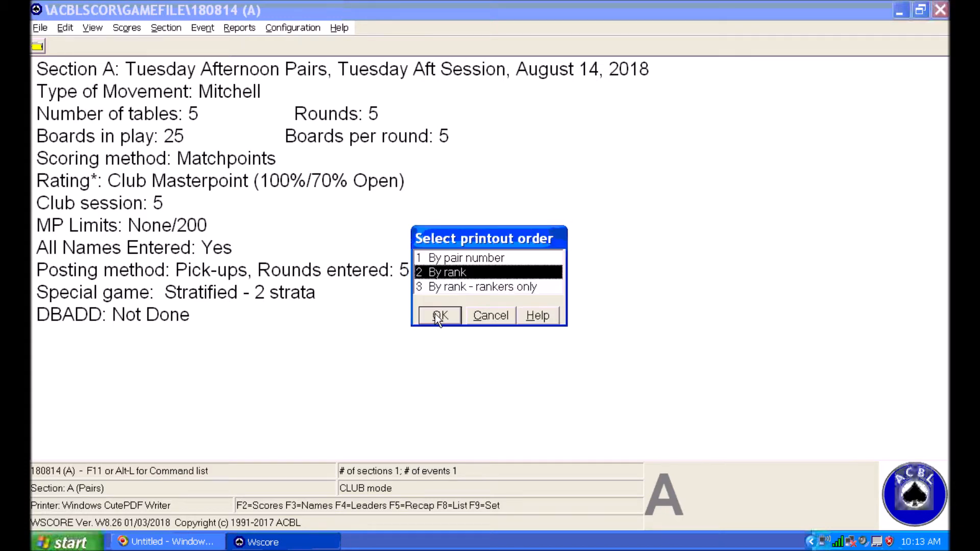
click(442, 313)
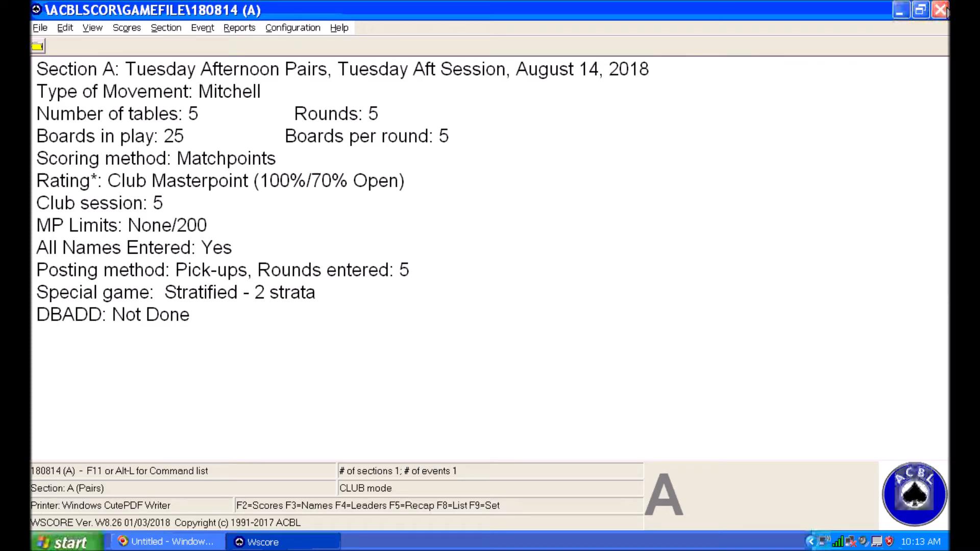
Close the game file and exit ACBLscore, and move the Katy desktop shortcut next to the BridgeComposer shortcut
click(940, 12)
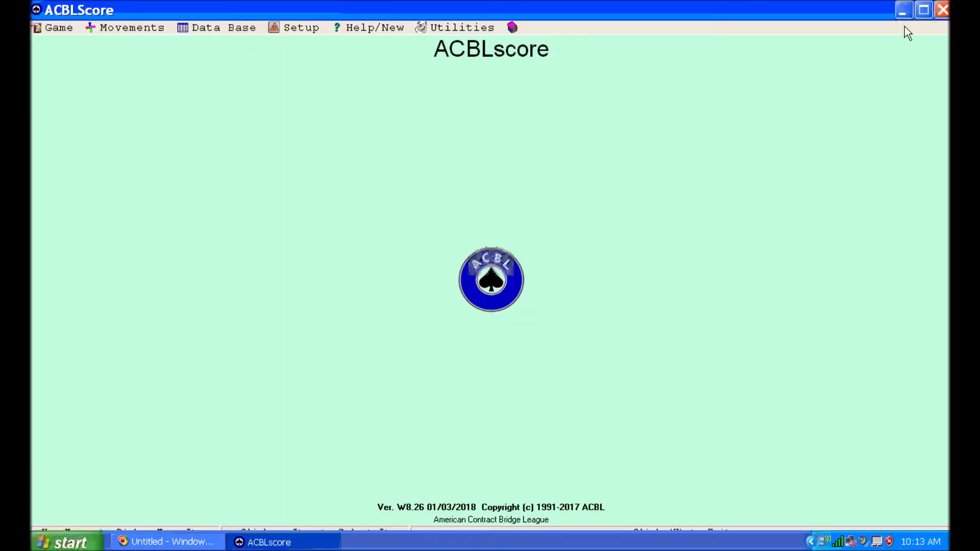
click(940, 10)
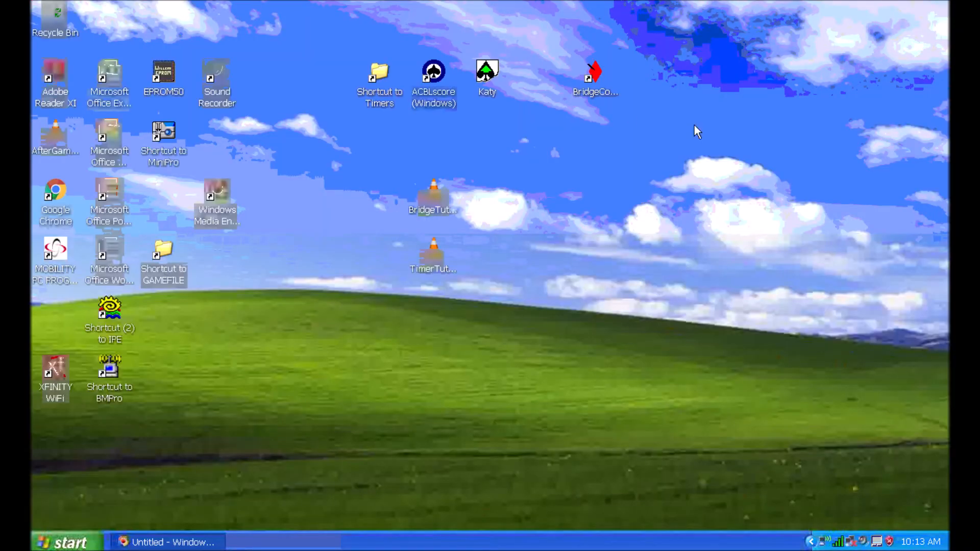
drag(519, 76, 528, 69)
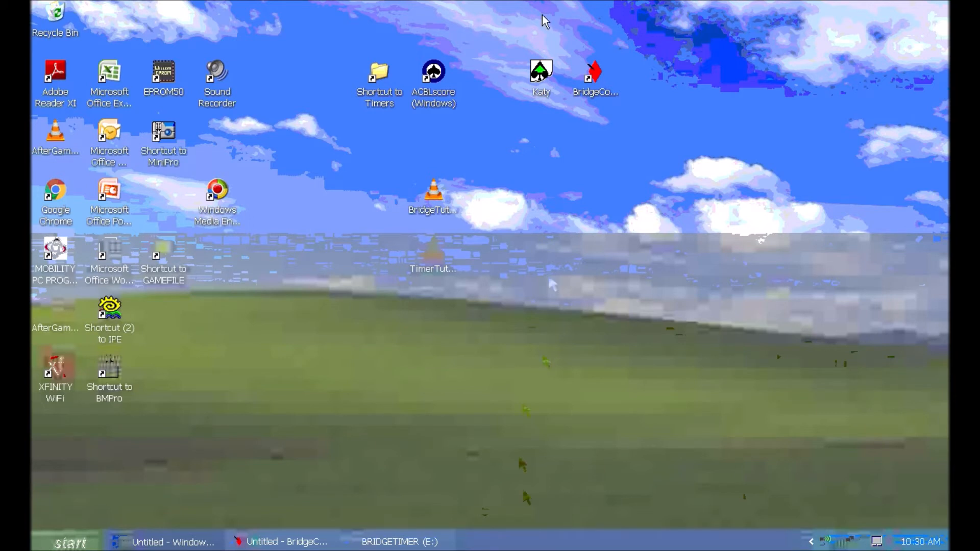
Open Katy ScorePost, start posting games, and select only 180814A.TXT among the score files
click(544, 73)
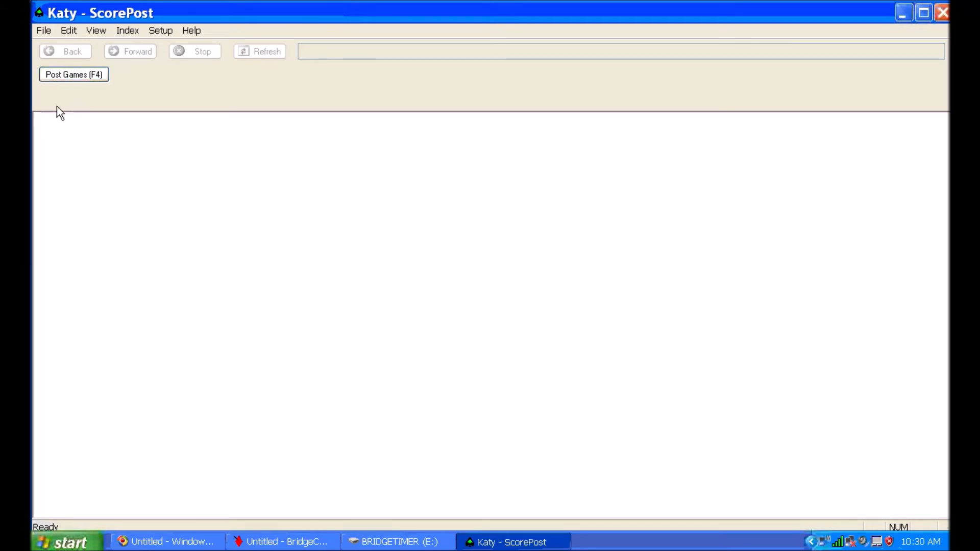
click(67, 74)
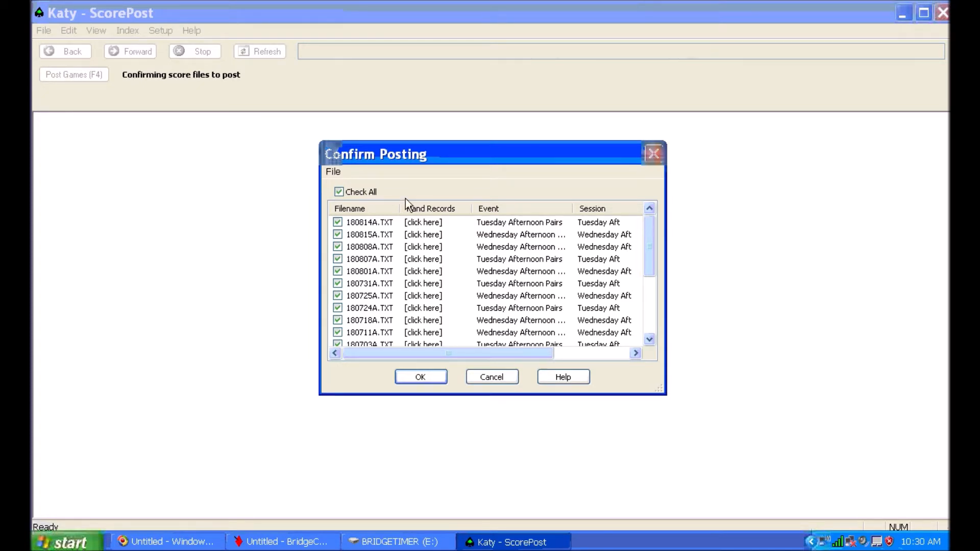
click(338, 193)
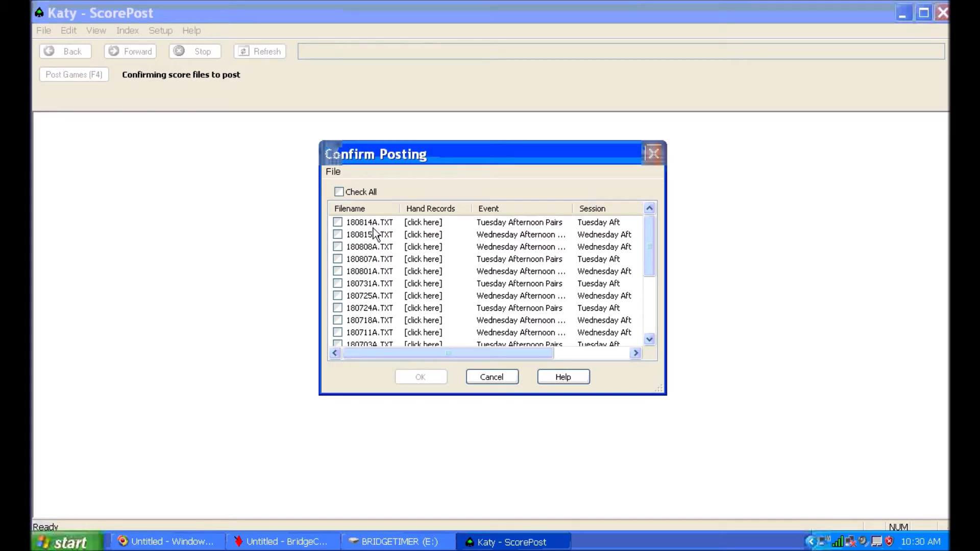
click(338, 222)
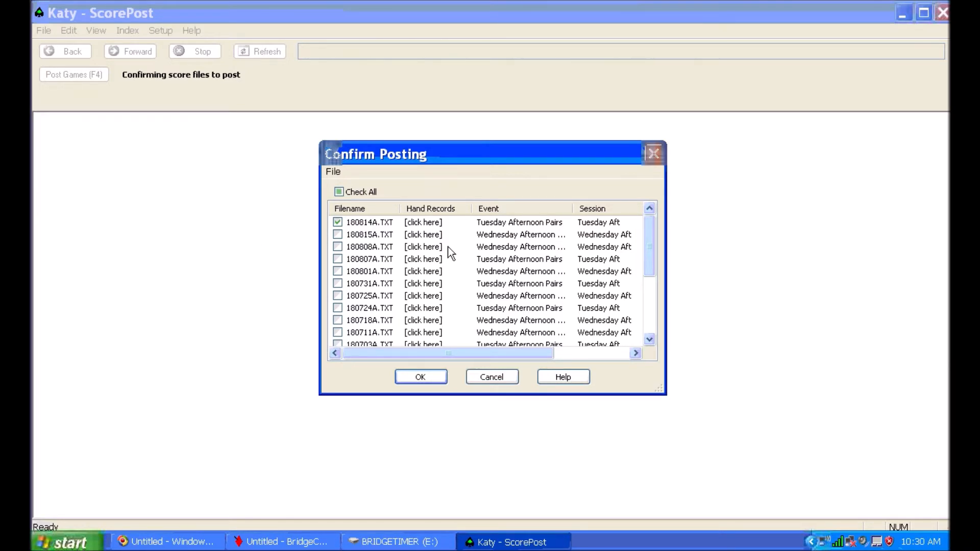
Attach the hand record file 180814.pbn from My Documents to the 180814A.TXT score file
click(416, 224)
click(415, 223)
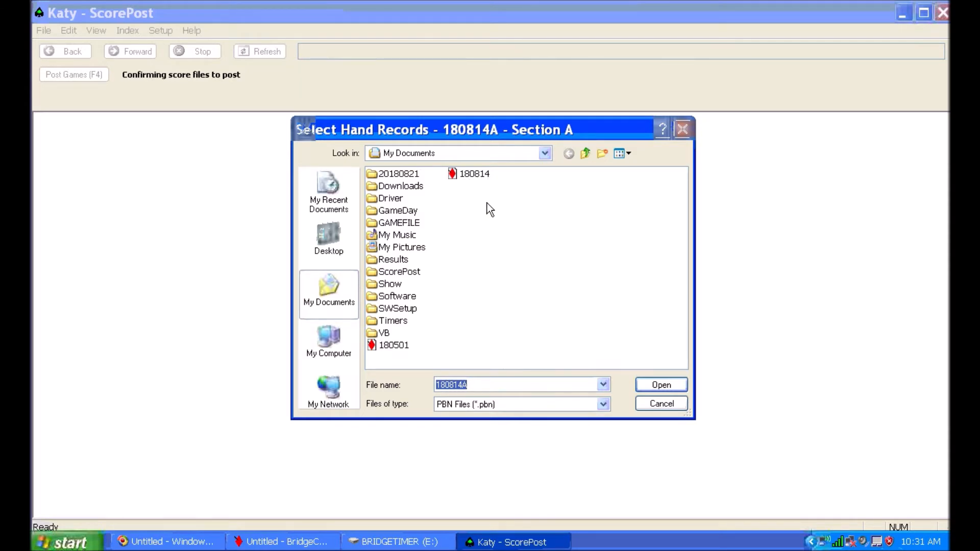
click(456, 178)
click(662, 386)
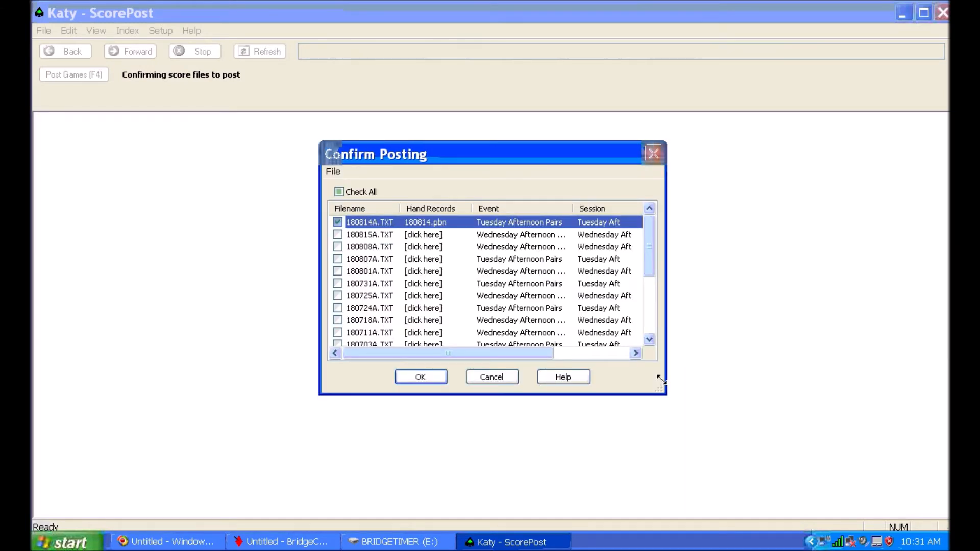
Confirm the posting and submit the score file with the masterpoint limit set to n for unlimited
click(423, 378)
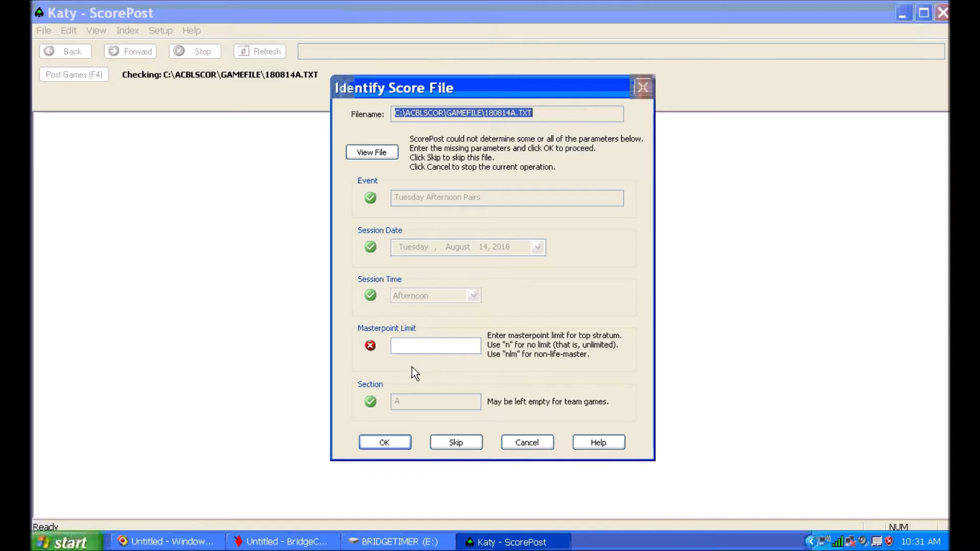
click(408, 346)
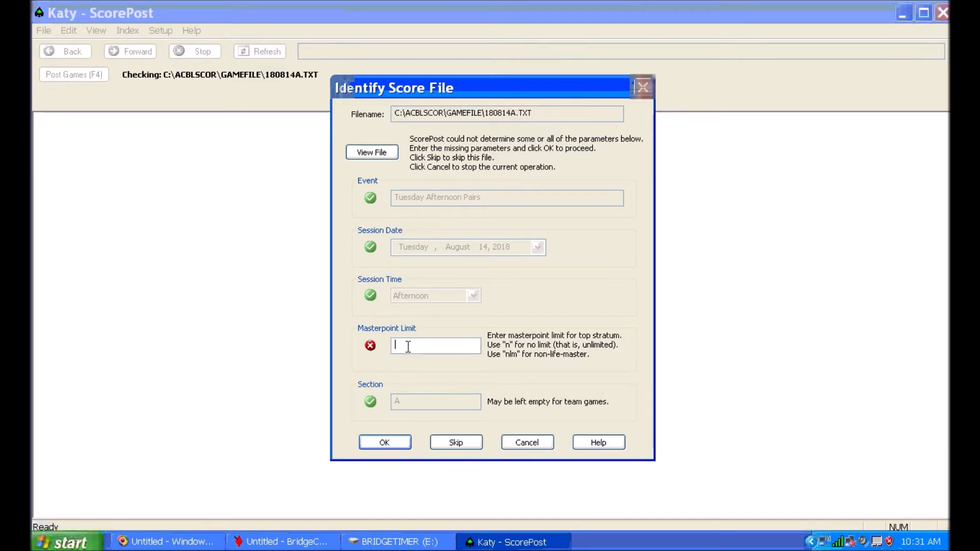
text(n)
click(384, 443)
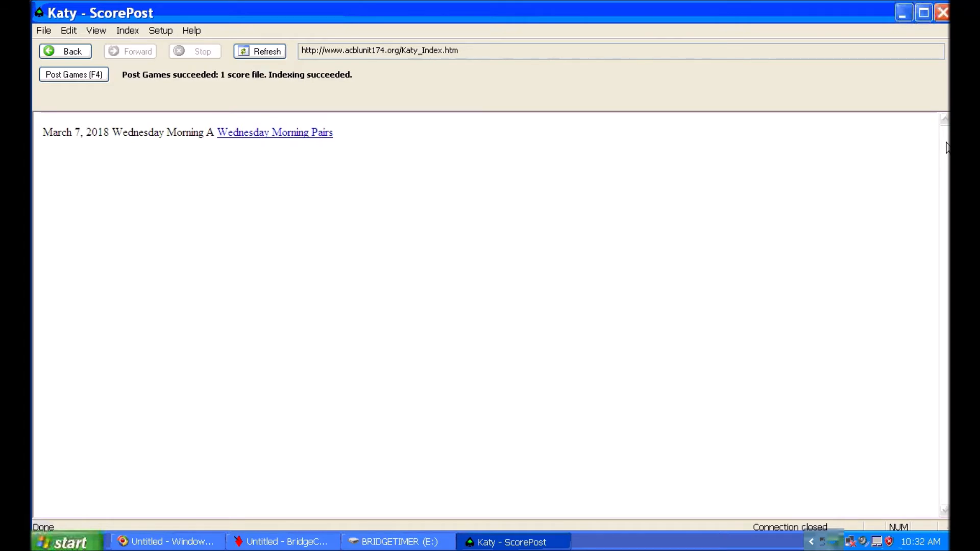
Close ScorePost, open Google Chrome, and dismiss the notice about discontinued updates
click(941, 14)
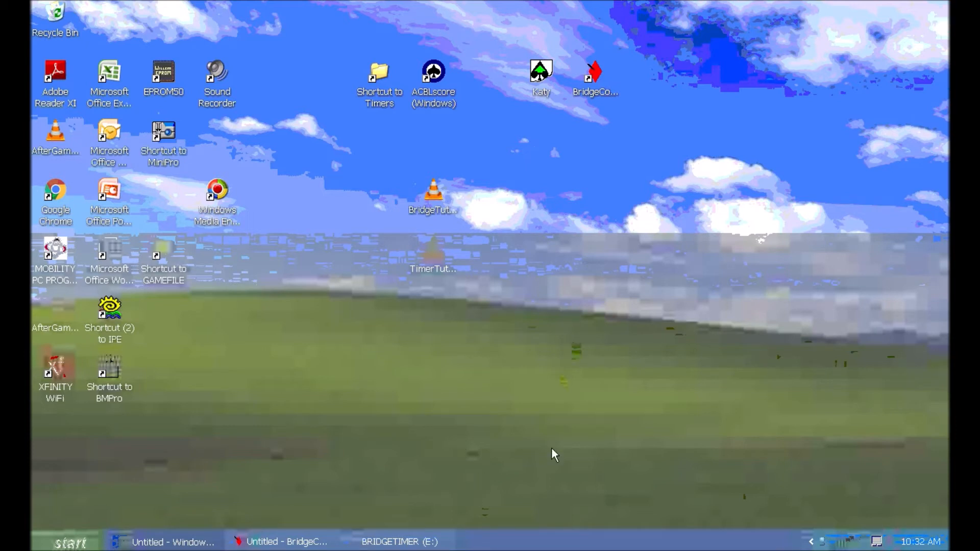
click(58, 188)
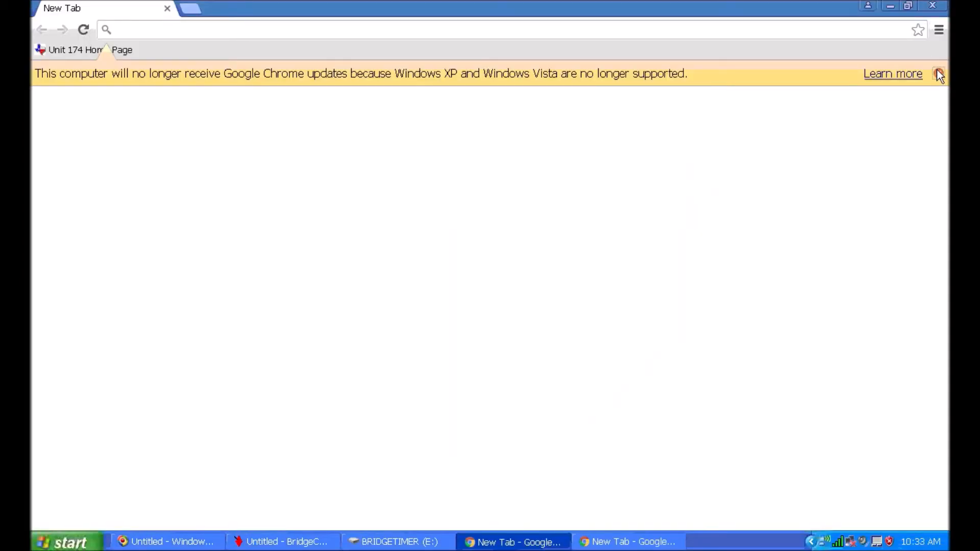
click(938, 74)
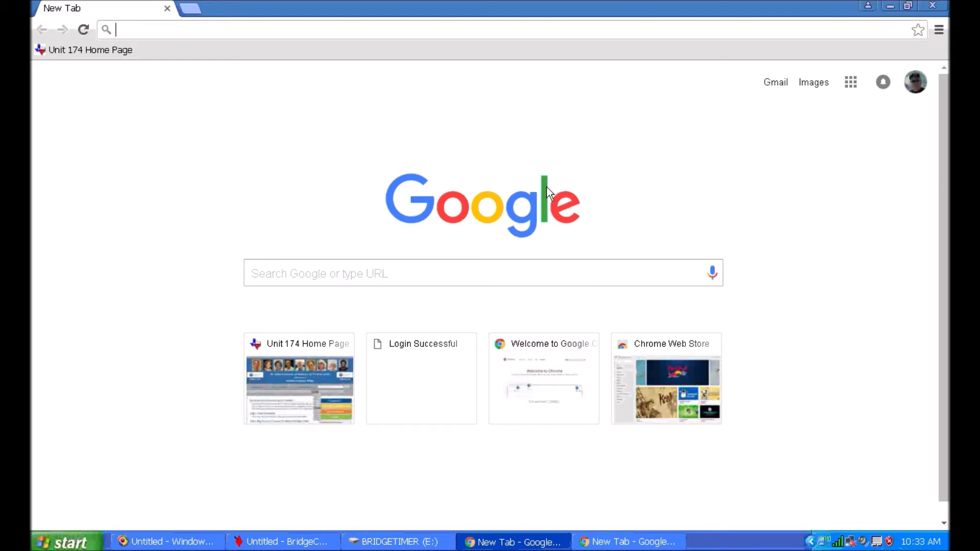
Open the Unit 174 website's August club scores and view the Katy game results for August 14
click(312, 378)
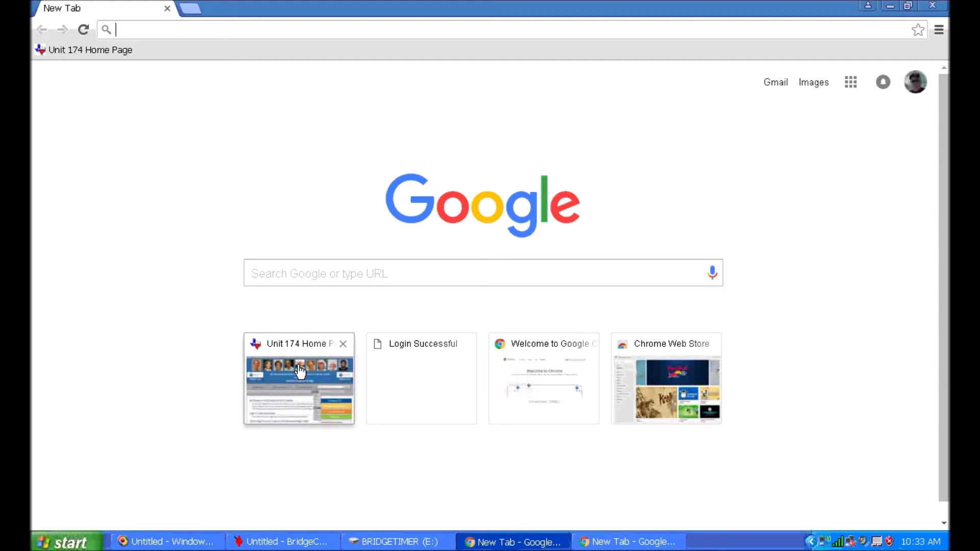
click(299, 367)
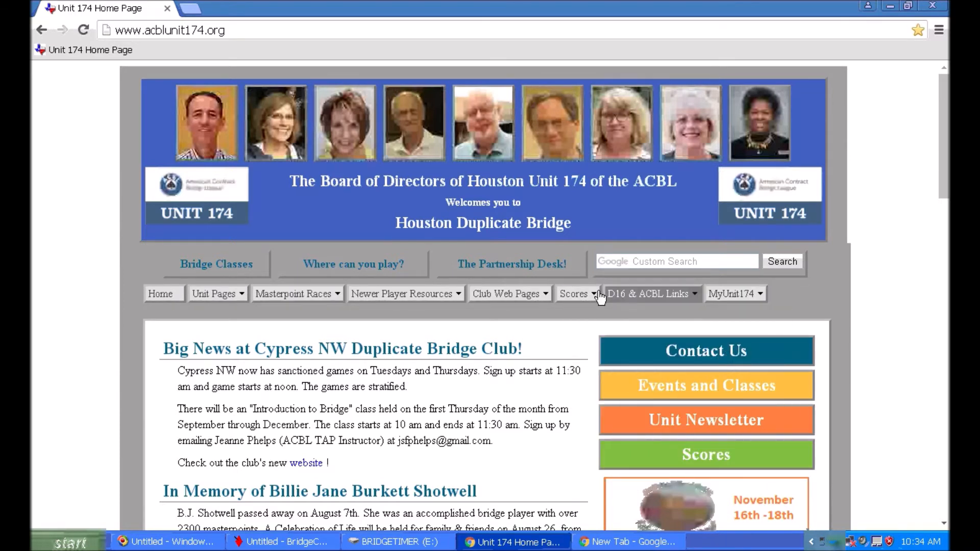
mouse_move(584, 296)
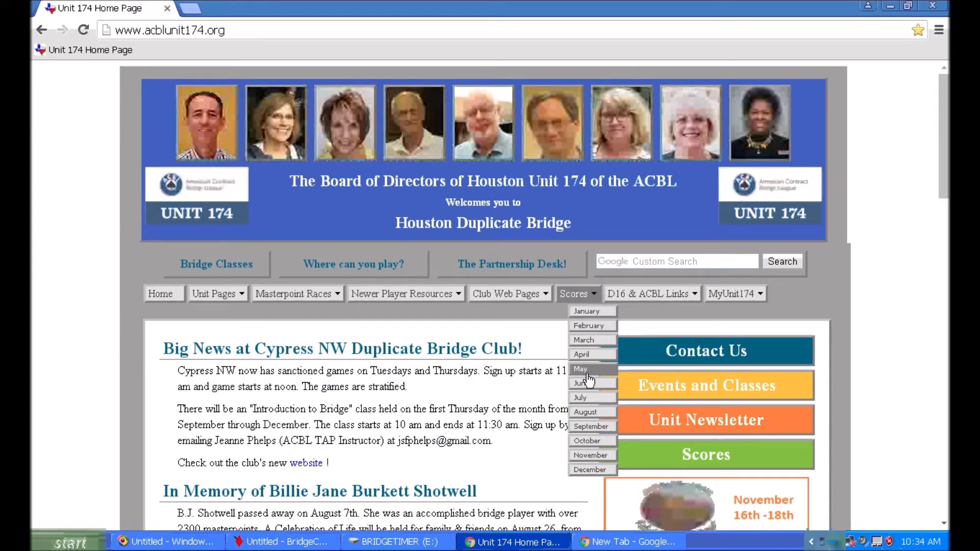
click(585, 414)
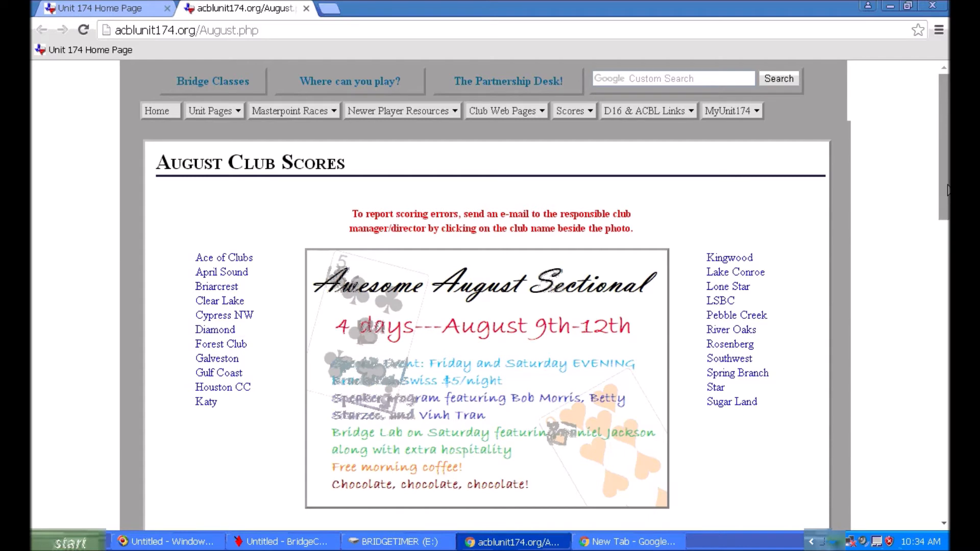
drag(942, 173, 888, 403)
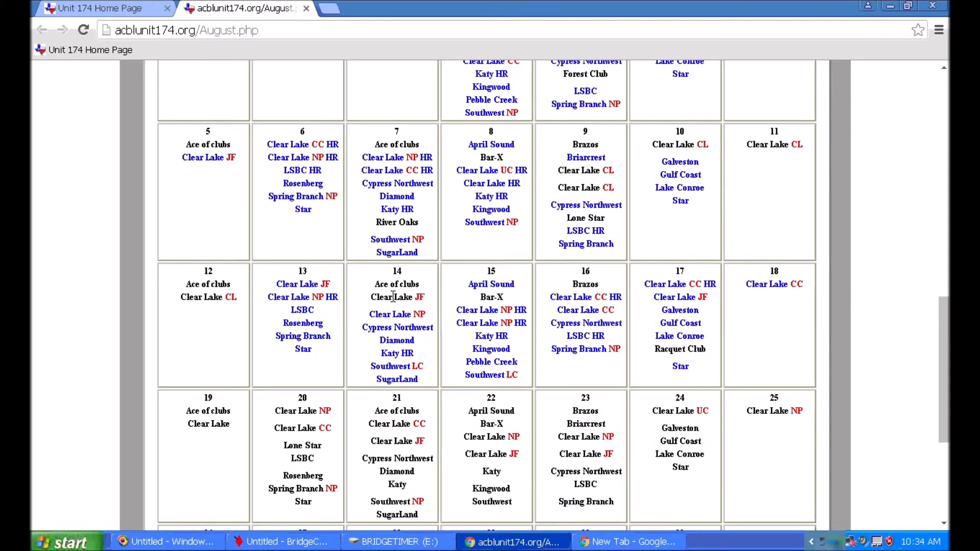
click(387, 356)
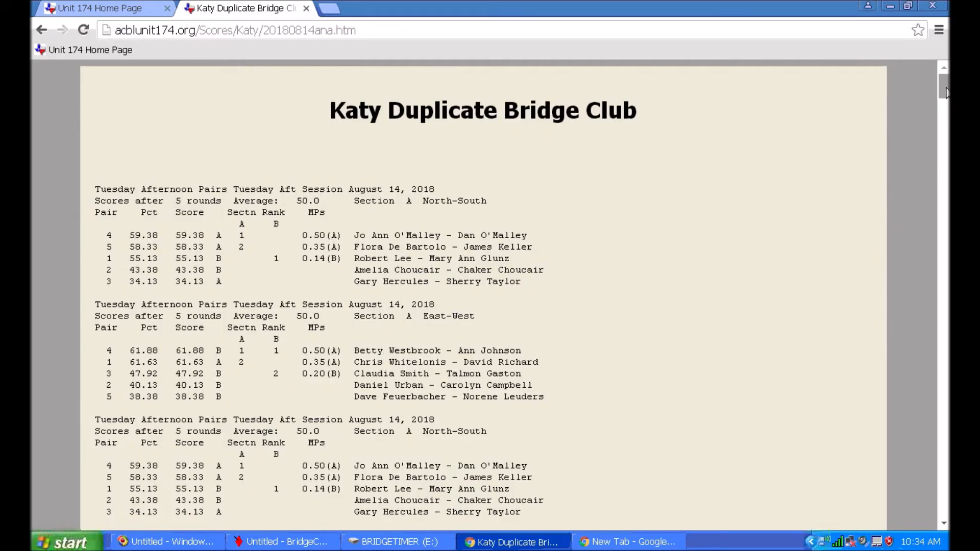
drag(945, 92, 927, 78)
Close the Katy results page and all Chrome windows, and switch to the open BridgeComposer document
click(307, 9)
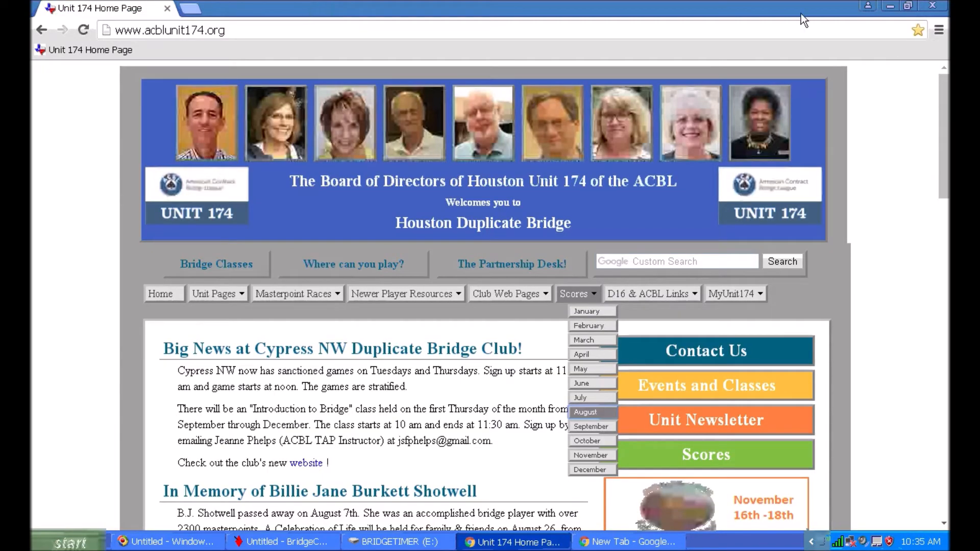
click(167, 9)
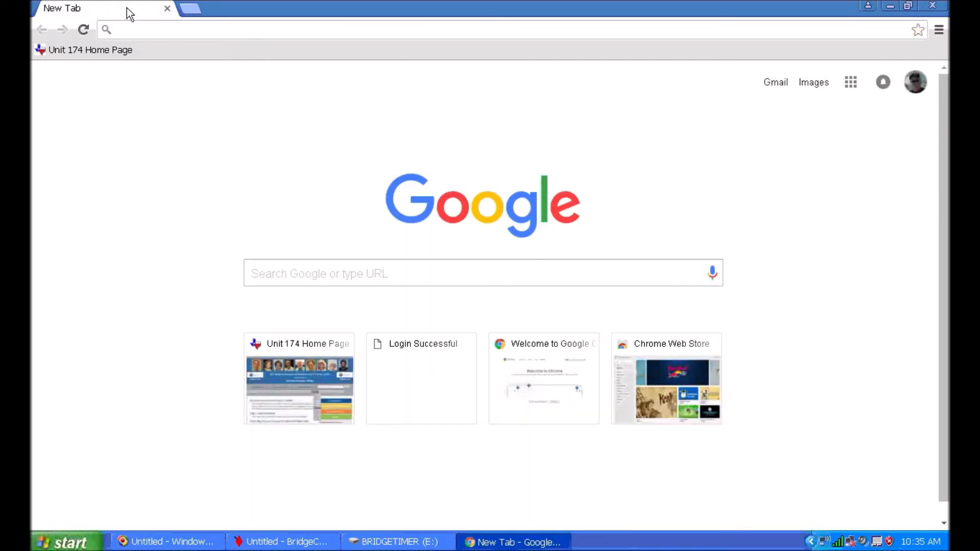
click(167, 9)
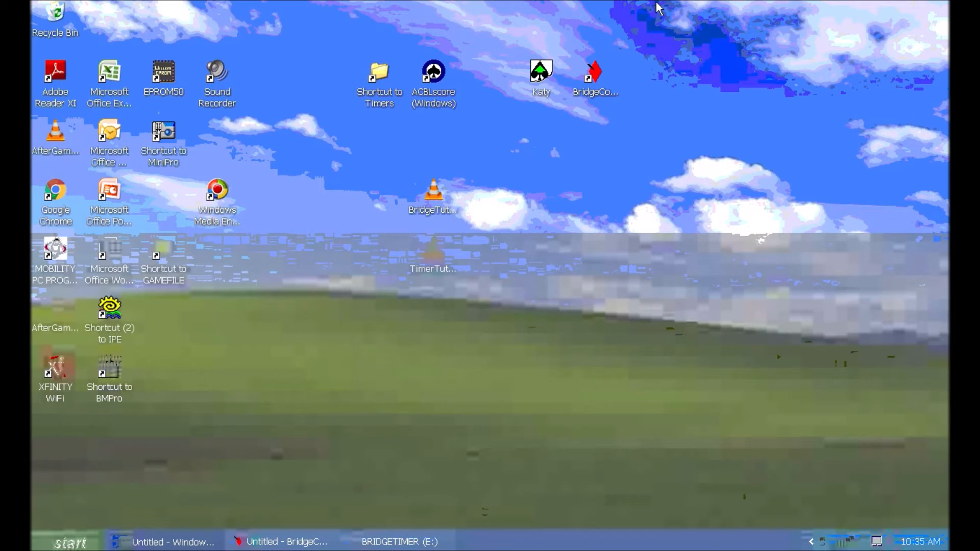
click(595, 74)
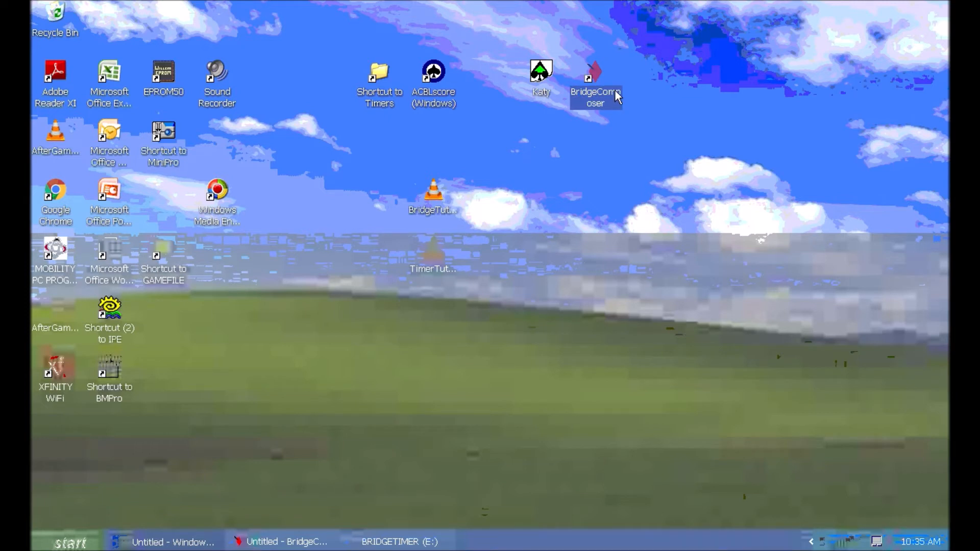
click(281, 543)
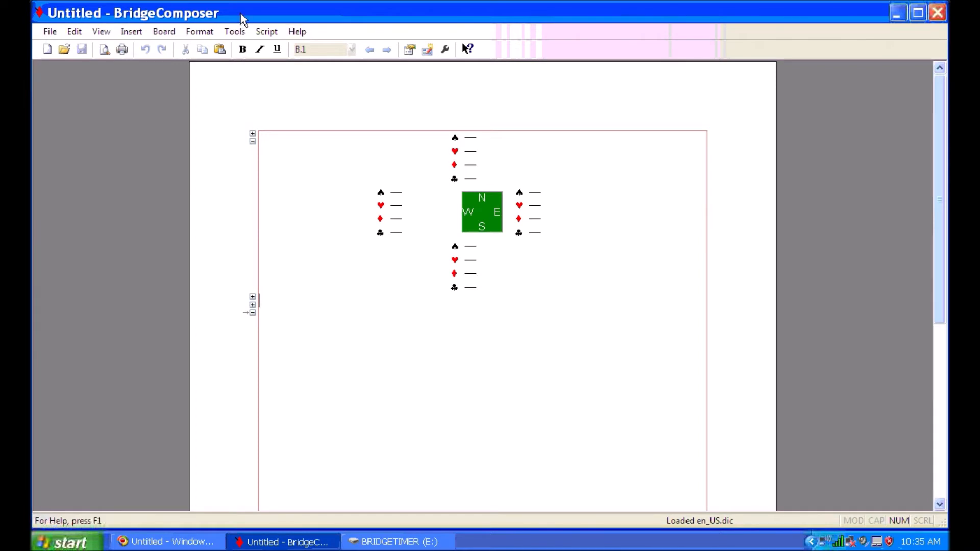
Start generating random boards, with the event title Salt and Pepper and the date 8/21/2018
click(235, 32)
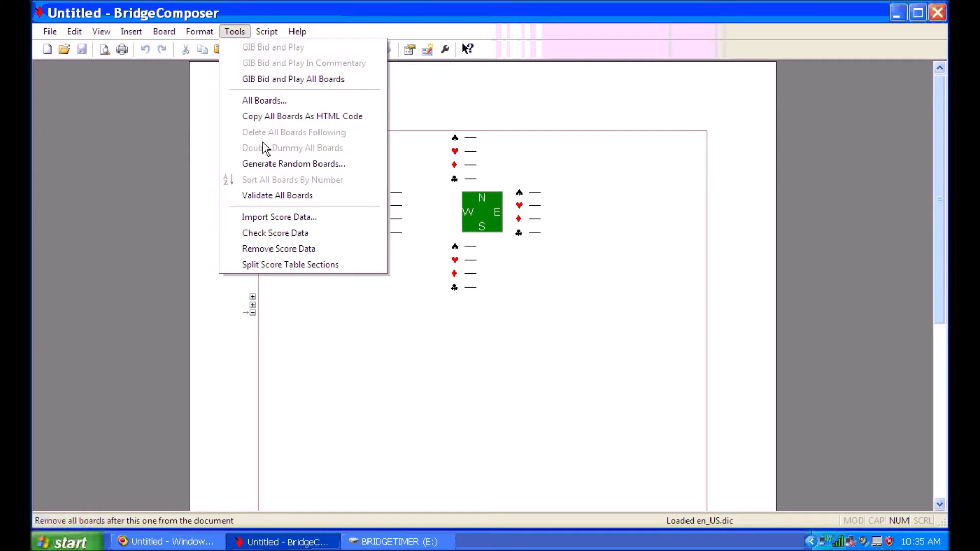
click(285, 164)
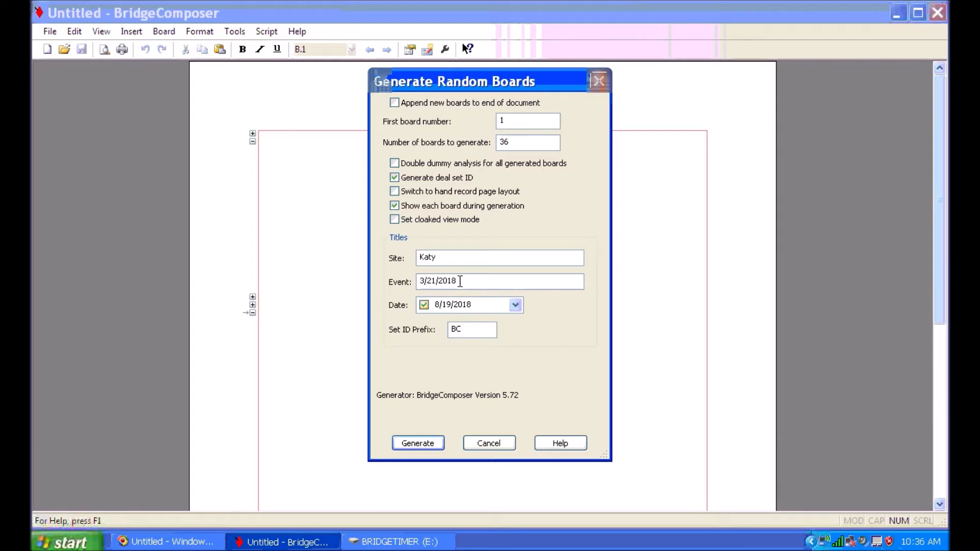
drag(460, 281, 397, 281)
text(Salt and Pepper)
click(515, 305)
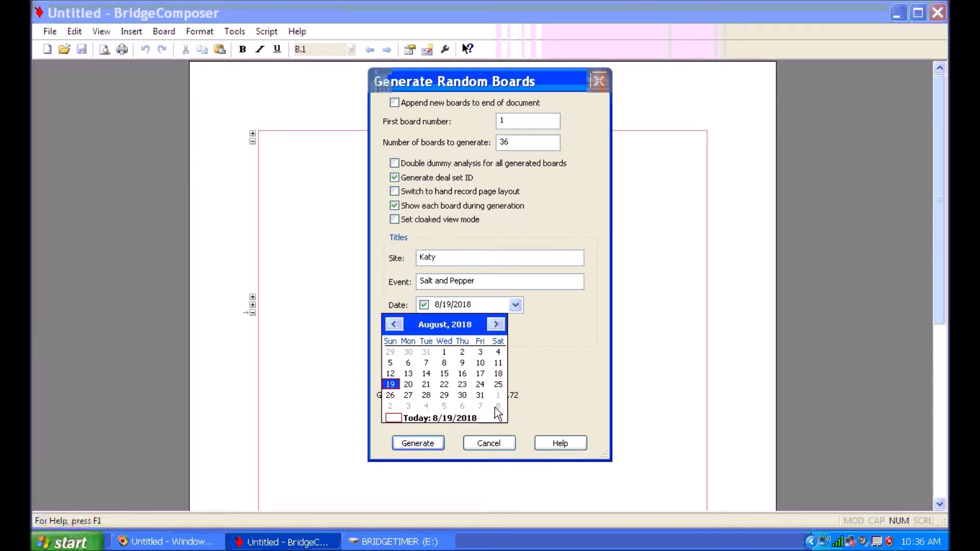
click(426, 386)
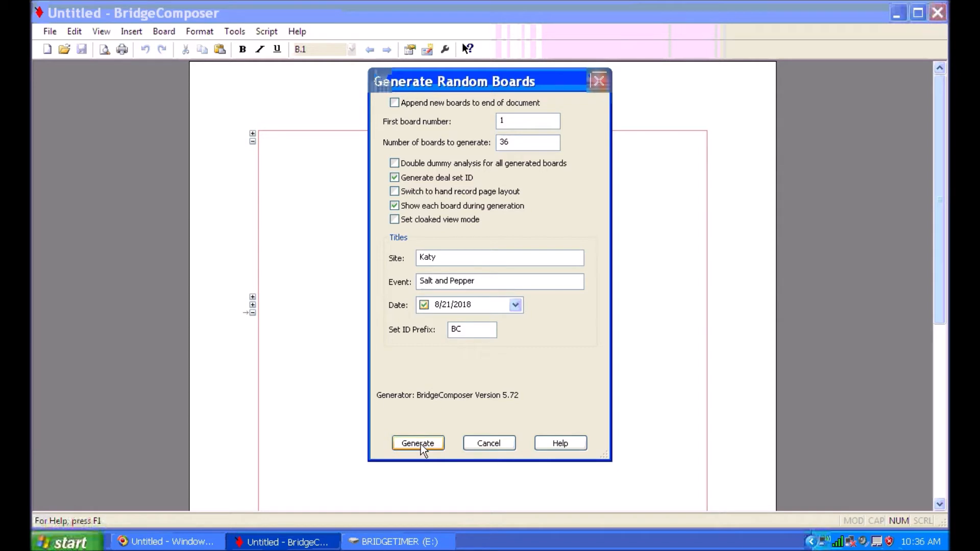
Copy the event title Salt and Pepper and paste it over the site name
drag(473, 281, 428, 283)
key(ctrl+c)
right_click(430, 281)
click(444, 326)
drag(440, 257, 395, 257)
right_click(433, 260)
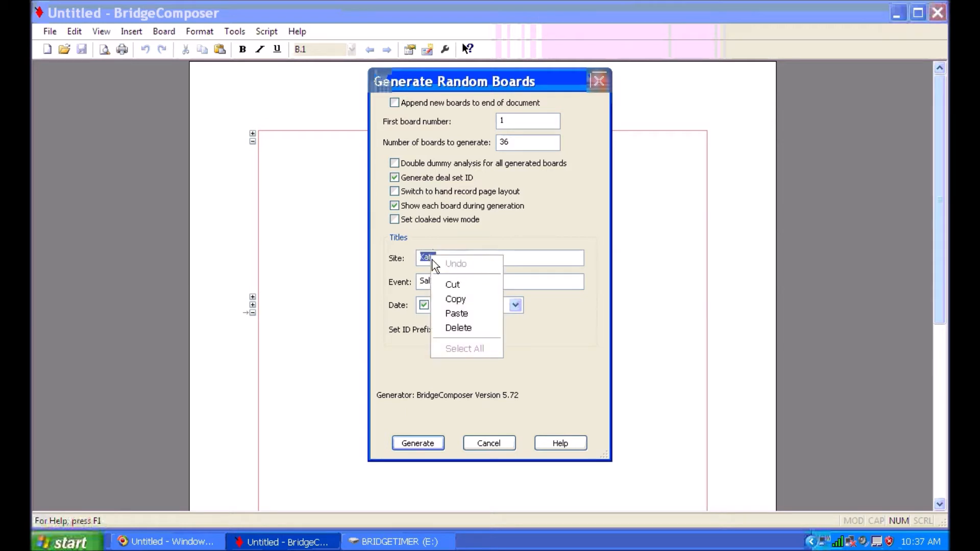
click(448, 314)
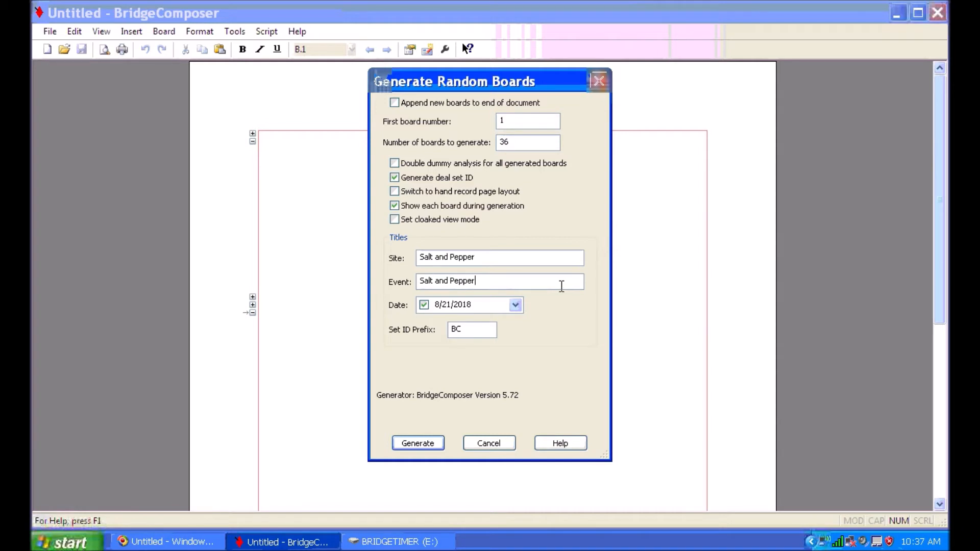
Replace the event title with Tuesday Game and generate the random boards
key(BackSpace)
key(BackSpace)
key(BackSpace)
key(BackSpace)
key(BackSpace)
key(BackSpace)
key(BackSpace)
key(BackSpace)
key(BackSpace)
key(BackSpace)
key(BackSpace)
key(BackSpace)
key(BackSpace)
key(BackSpace)
key(BackSpace)
text(Tuesday Game)
click(426, 443)
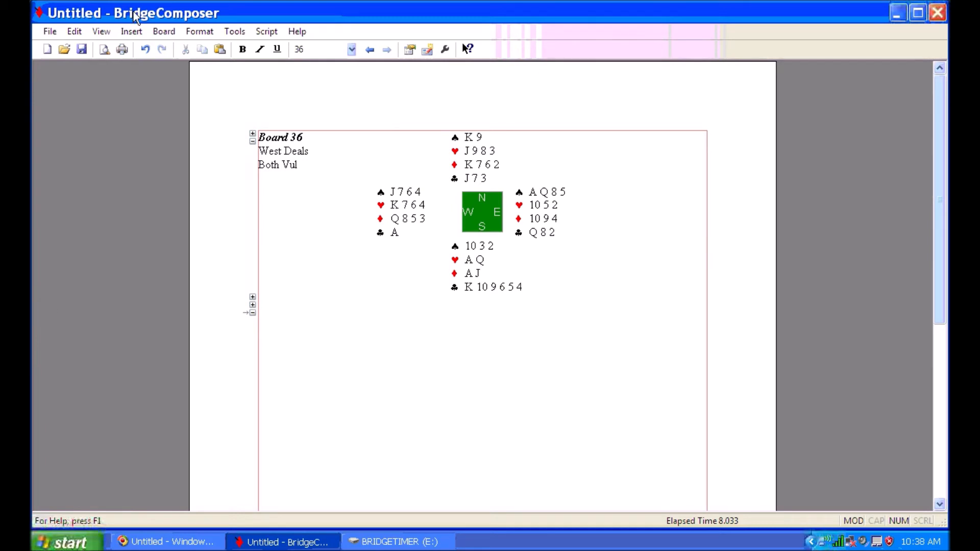
click(49, 32)
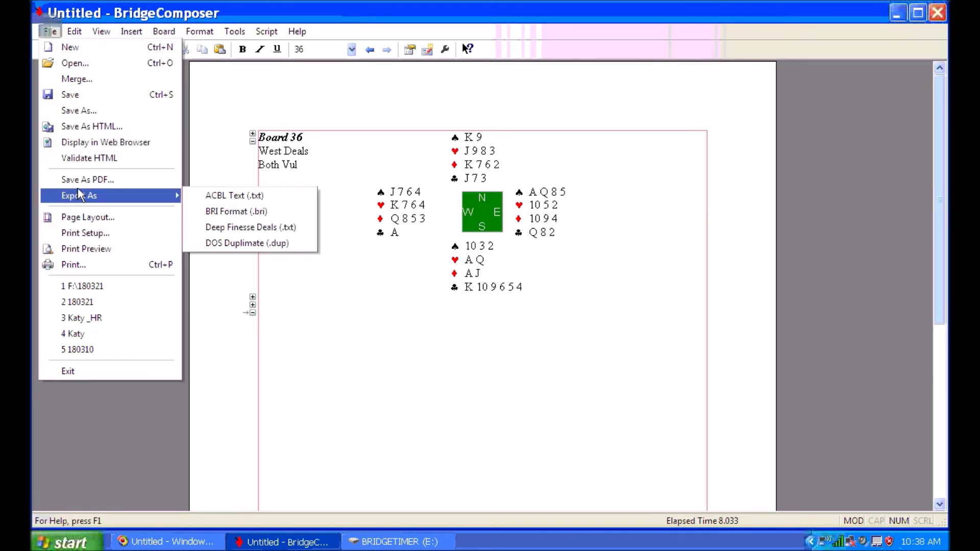
click(75, 218)
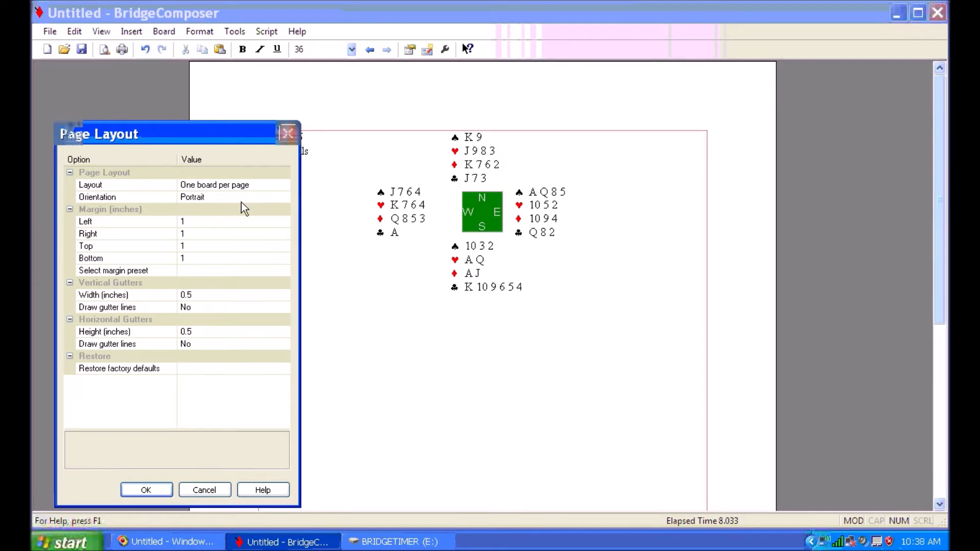
click(262, 185)
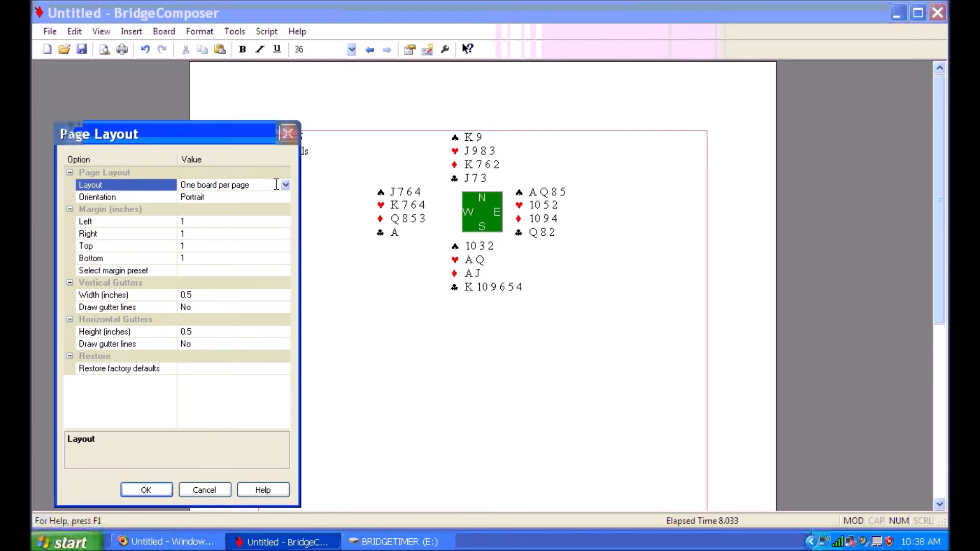
click(286, 185)
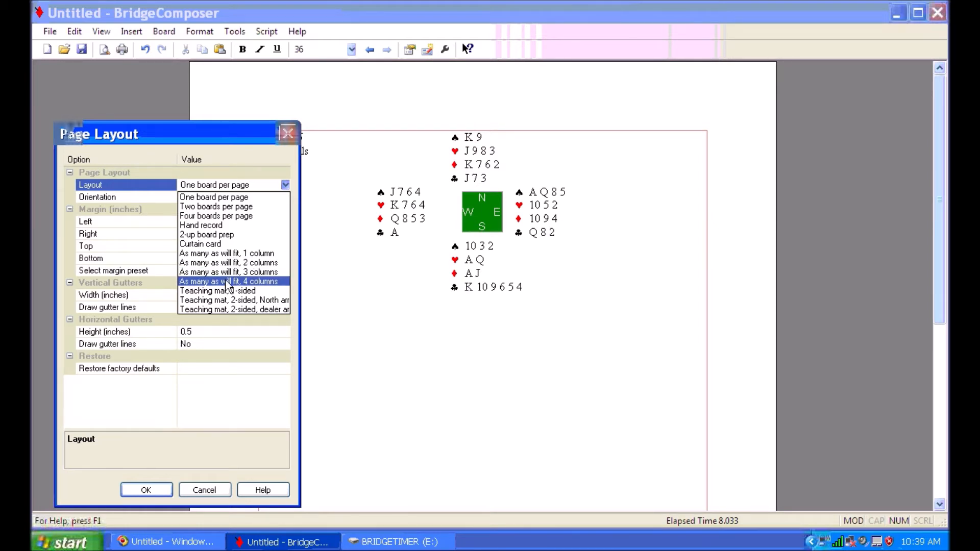
click(223, 217)
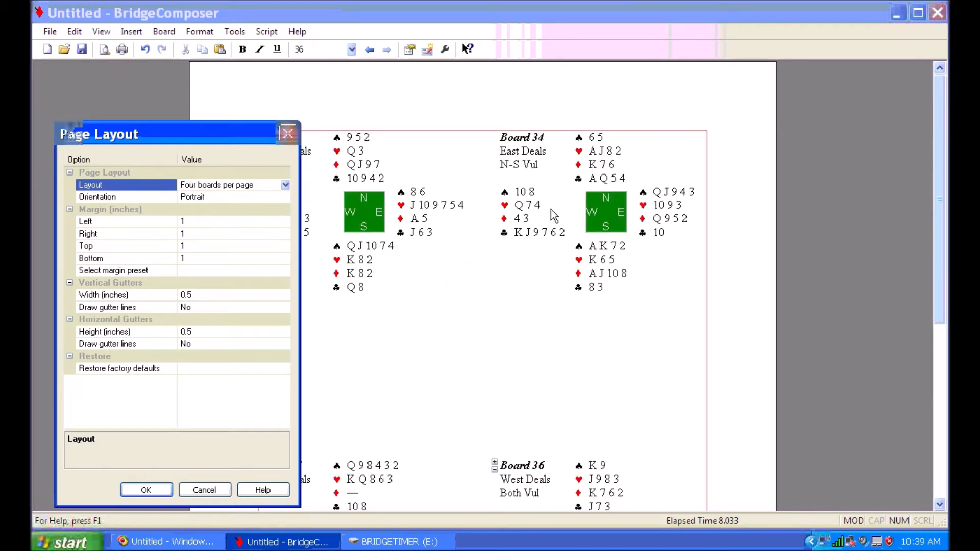
click(285, 134)
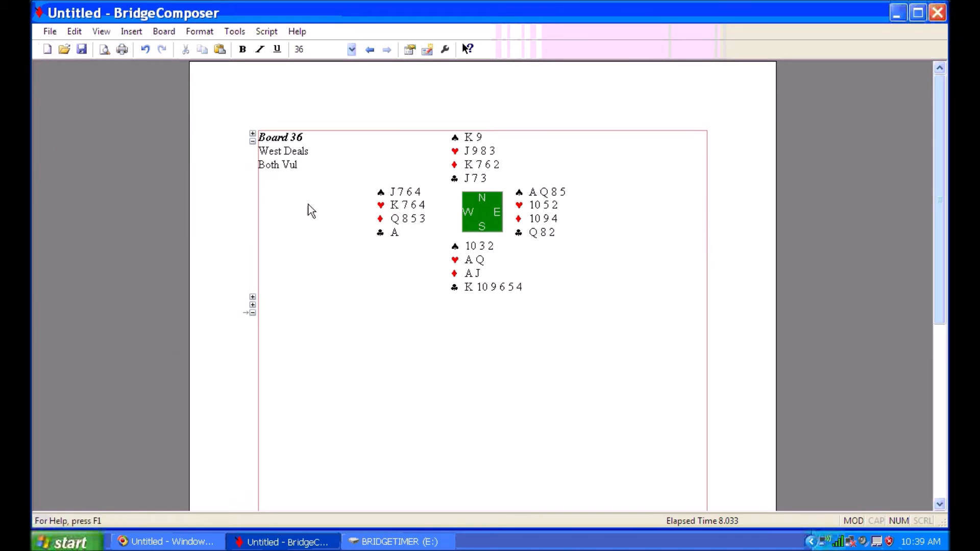
Set the page layout to four boards per page, apply it, and check the boards on the page
click(50, 32)
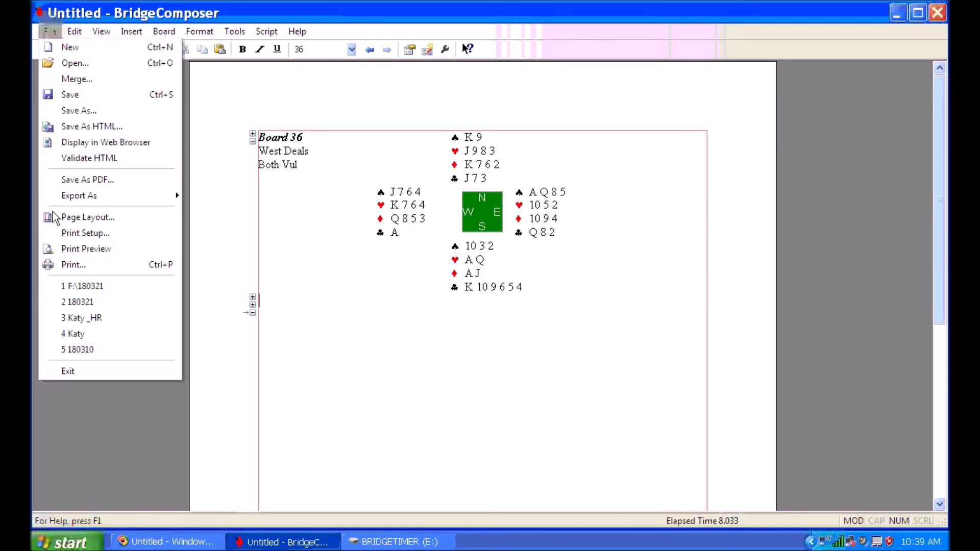
click(79, 216)
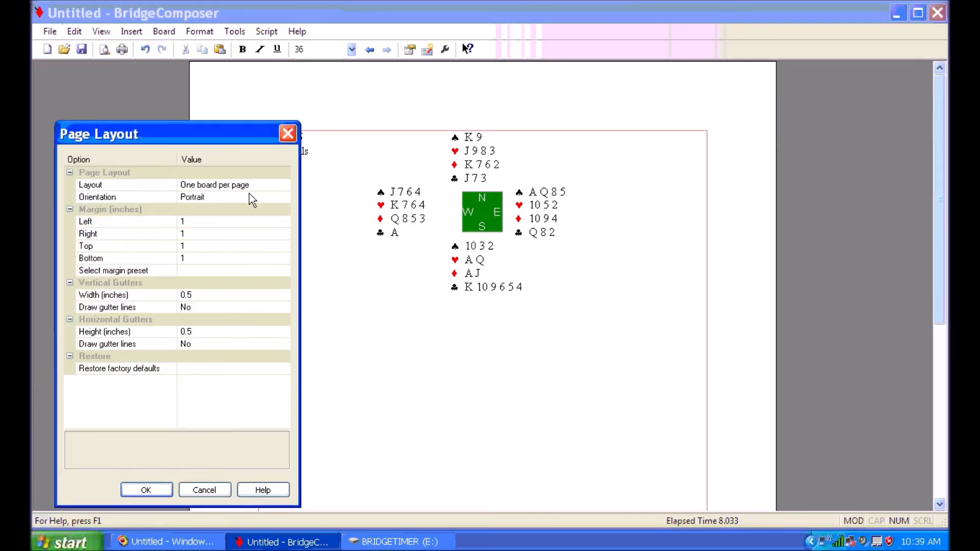
click(282, 185)
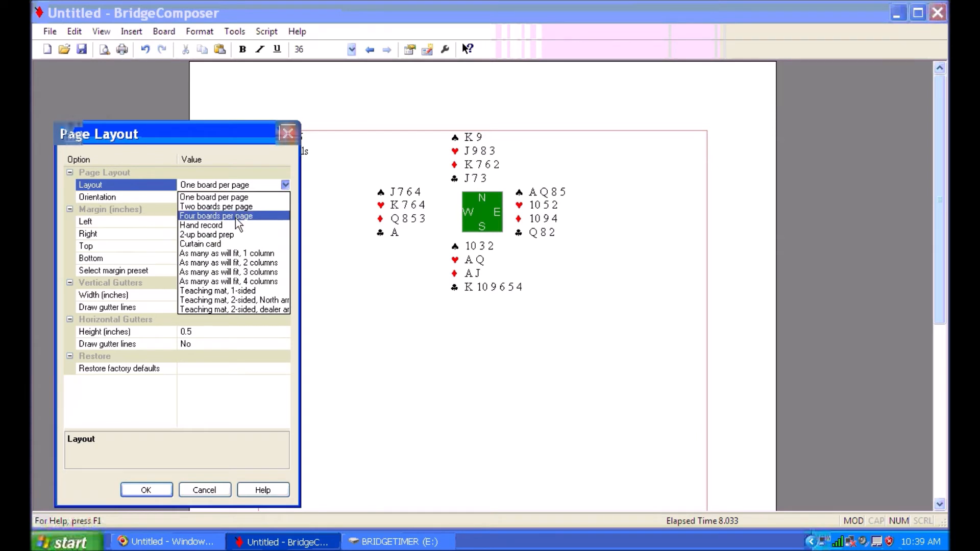
click(235, 218)
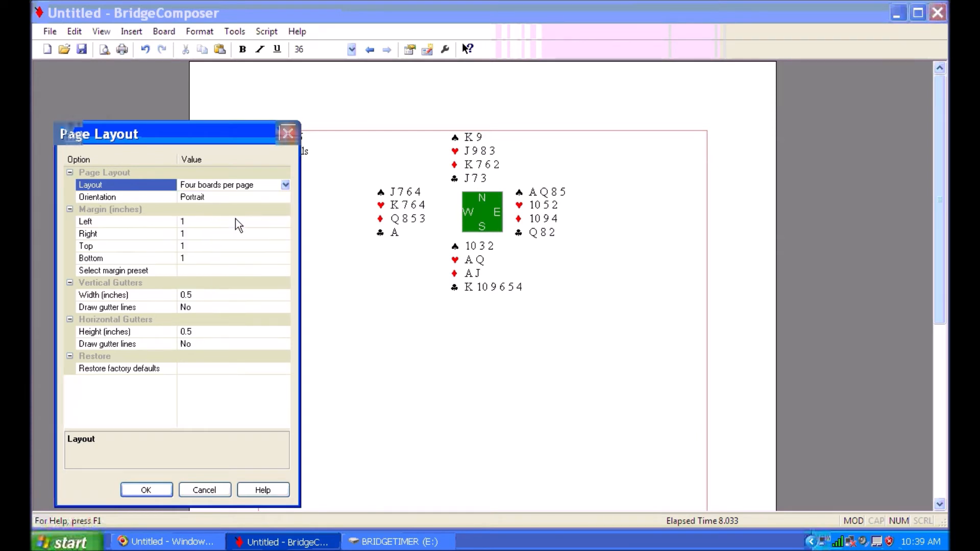
click(146, 491)
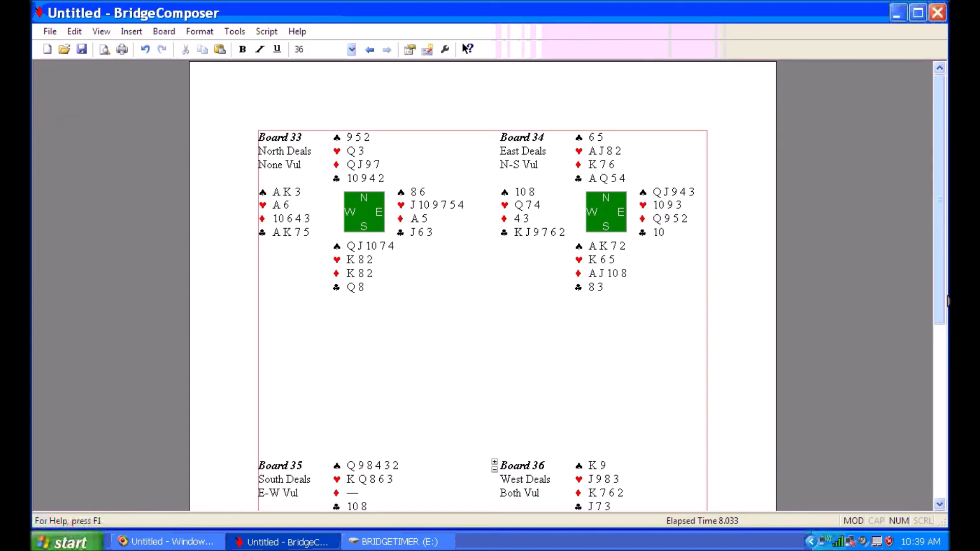
mouse_move(939, 310)
mouse_down()
mouse_move(939, 406)
mouse_move(938, 314)
mouse_up()
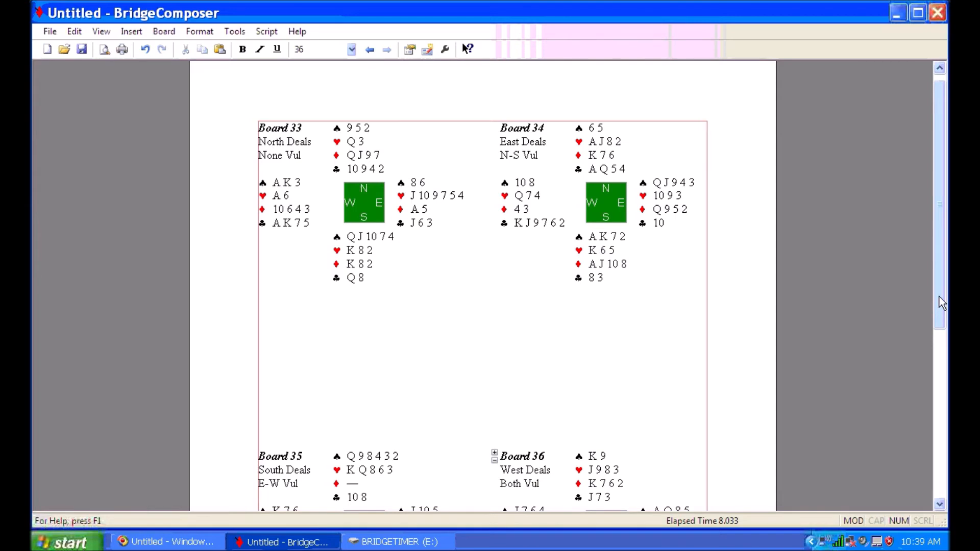
drag(939, 296, 939, 286)
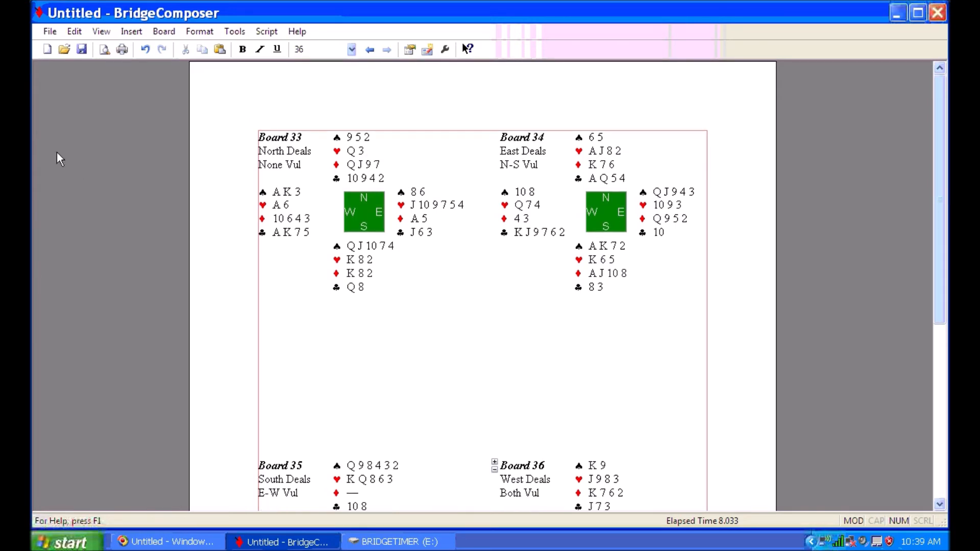
Save all boards as a PDF named 180821 in My Documents and dismiss the printing diagnostics
click(50, 32)
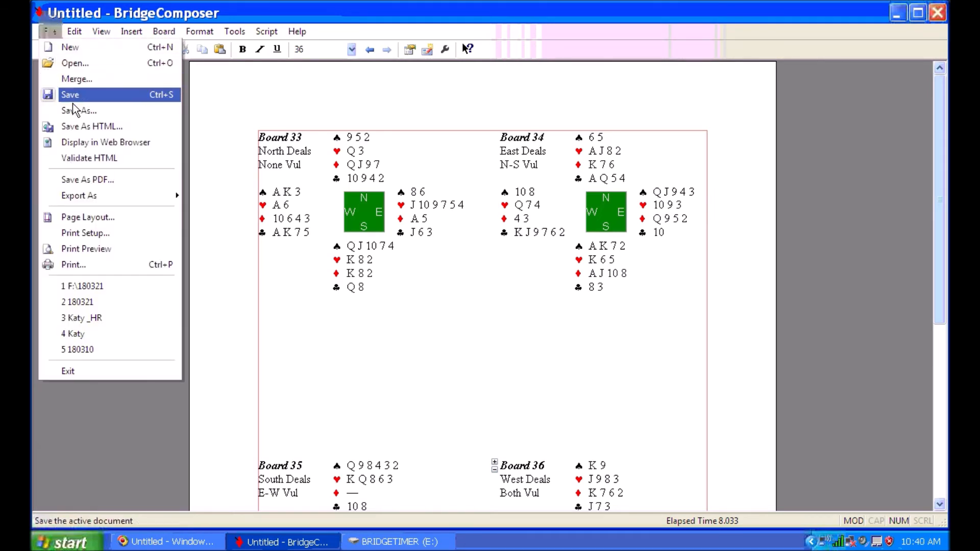
click(80, 179)
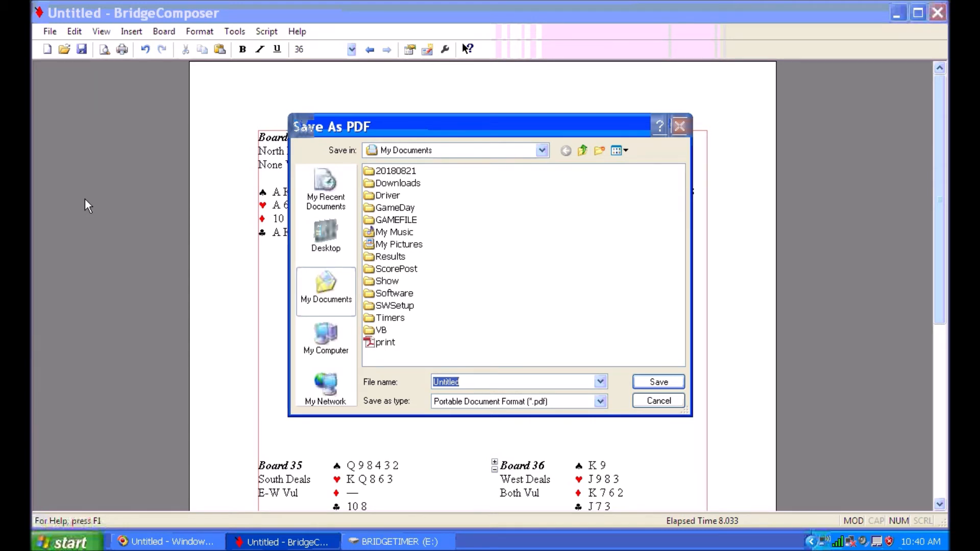
text(821)
key(BackSpace)
key(BackSpace)
key(BackSpace)
text(180)
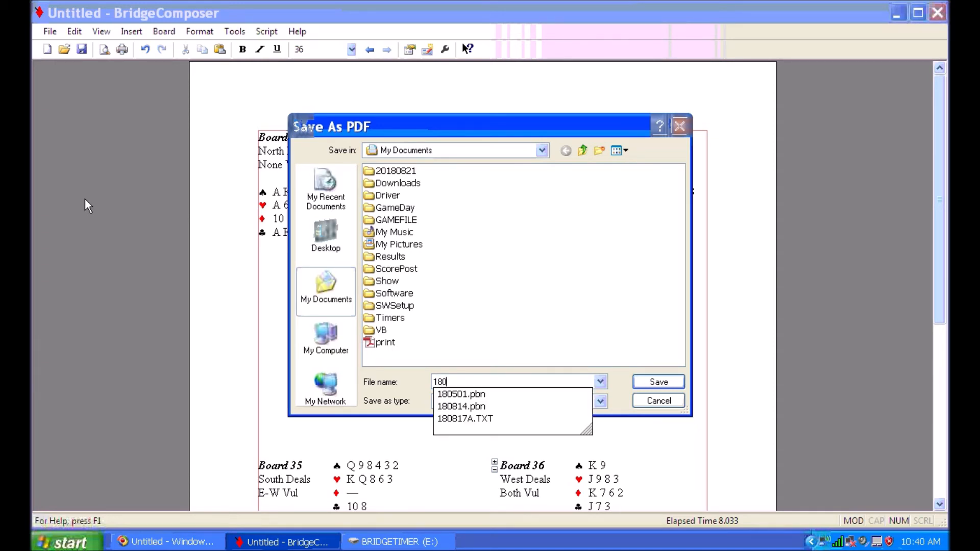
text(821)
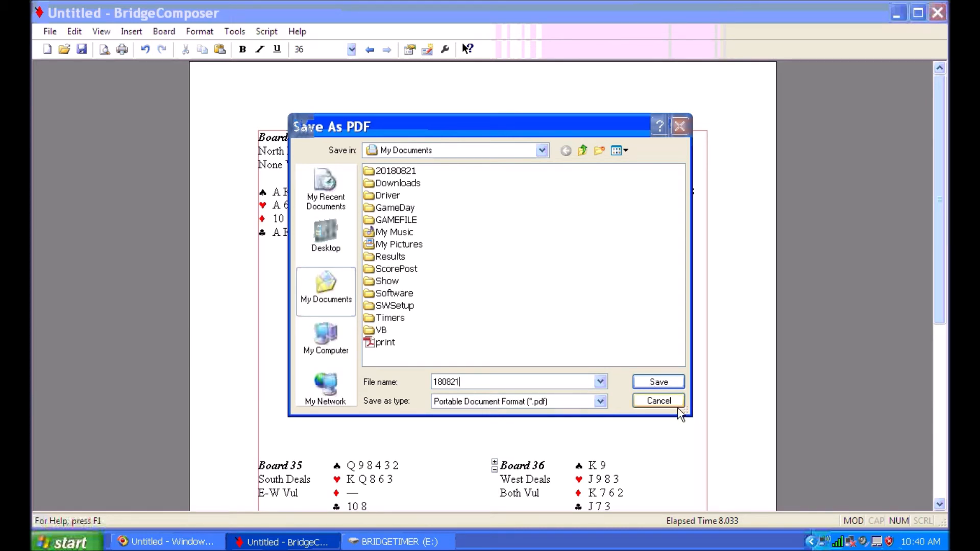
click(654, 382)
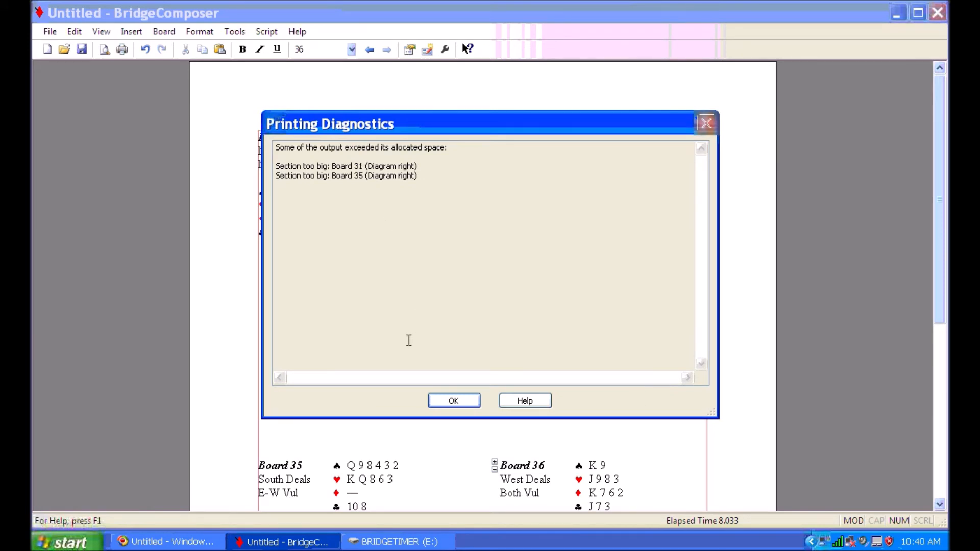
click(452, 401)
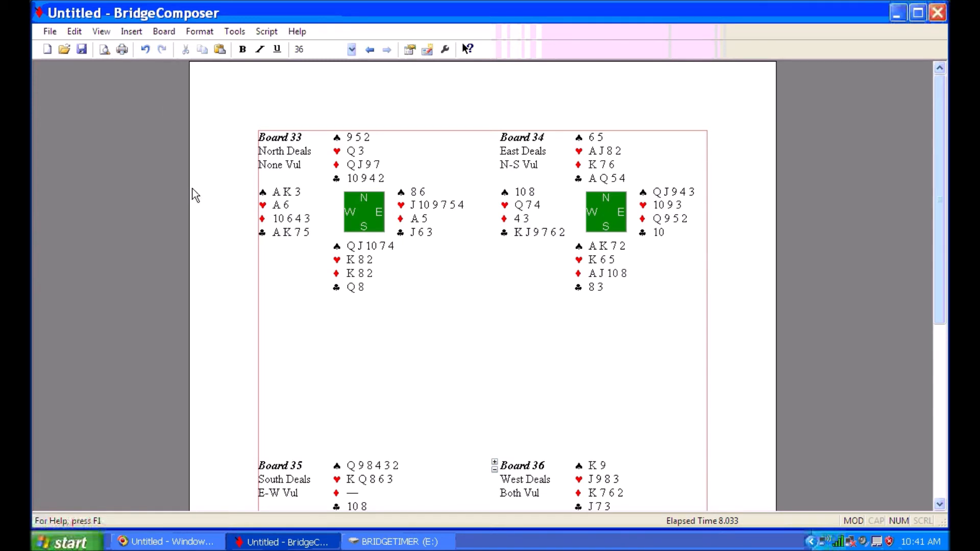
Run the double dummy analysis on all boards and set the page layout to Hand record
click(236, 31)
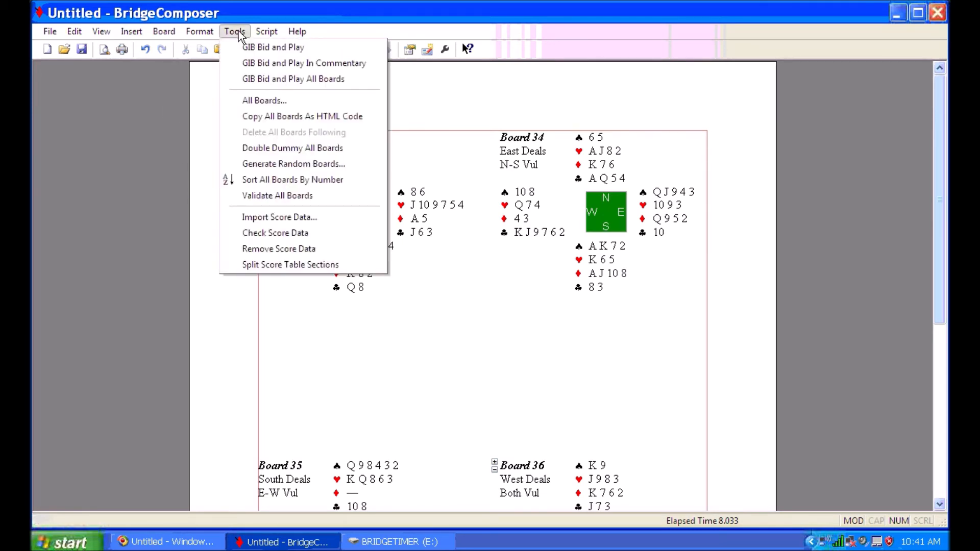
click(271, 148)
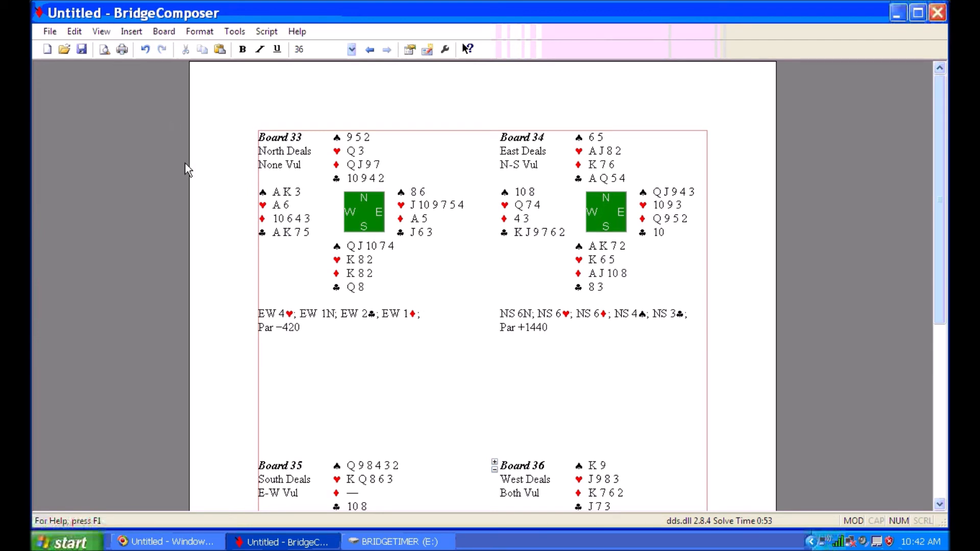
click(50, 32)
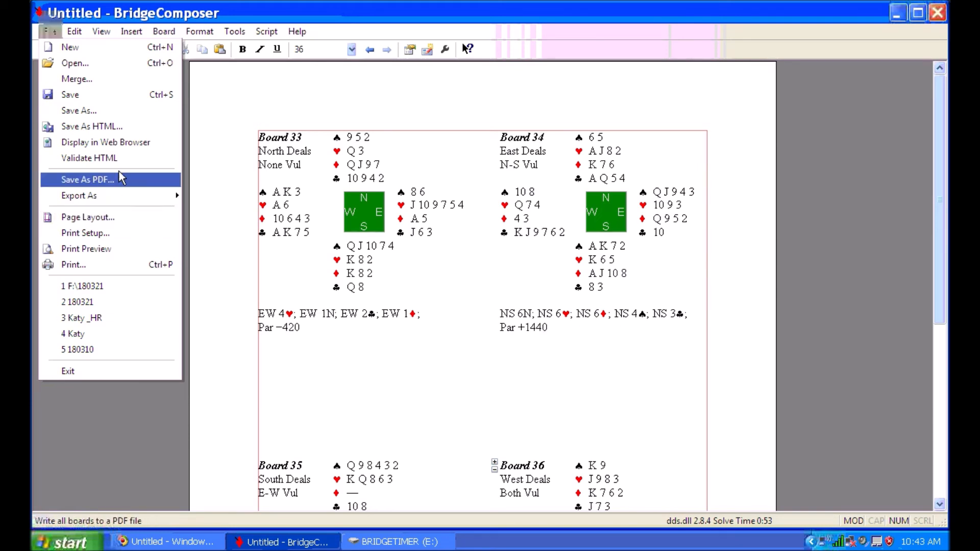
click(83, 219)
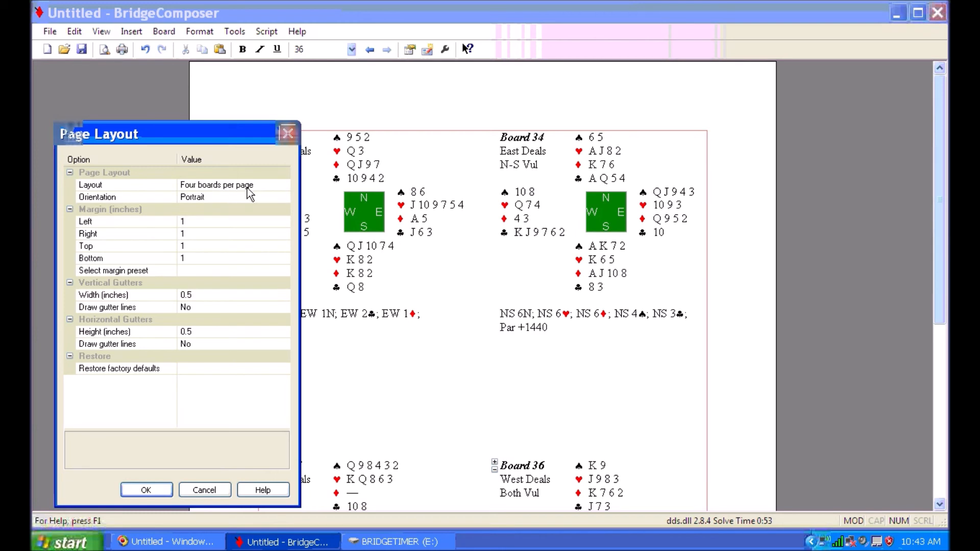
click(270, 185)
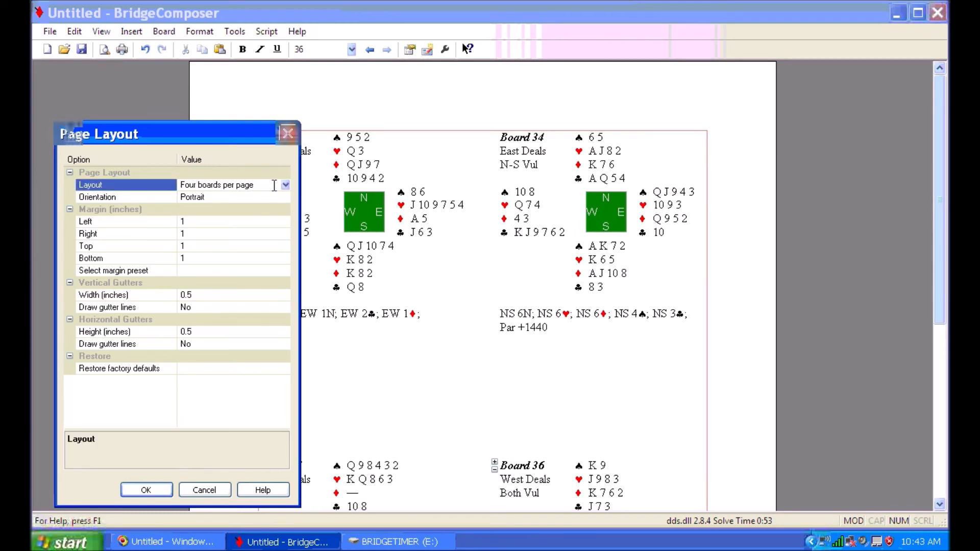
click(284, 185)
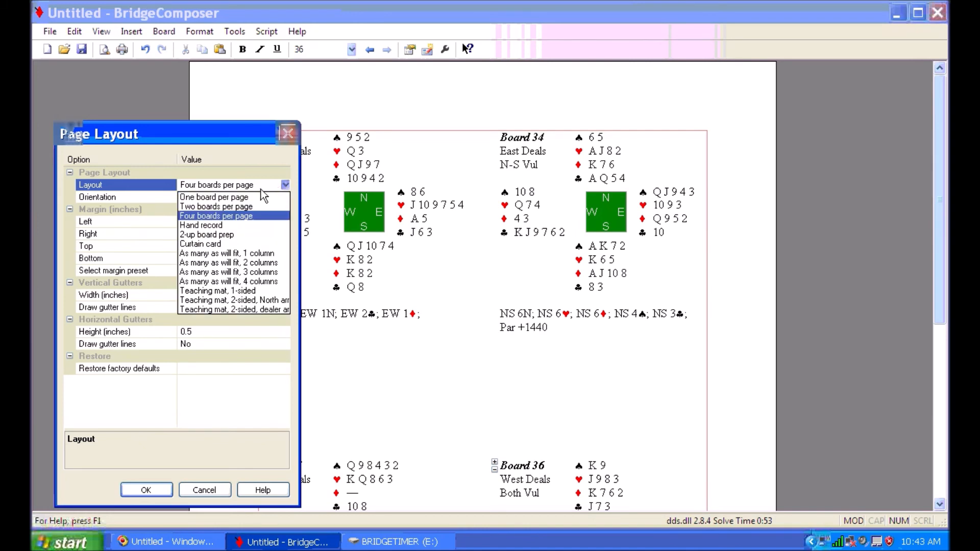
click(211, 225)
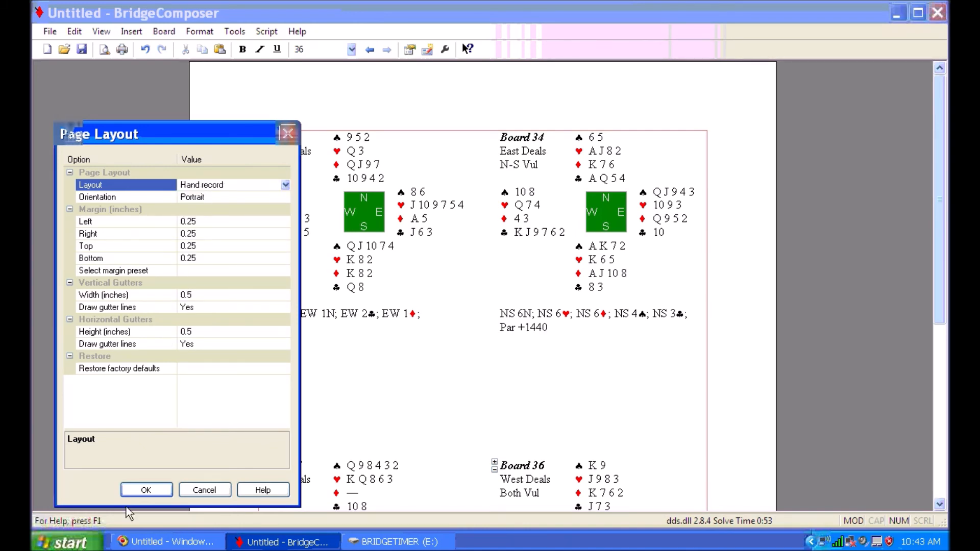
click(145, 491)
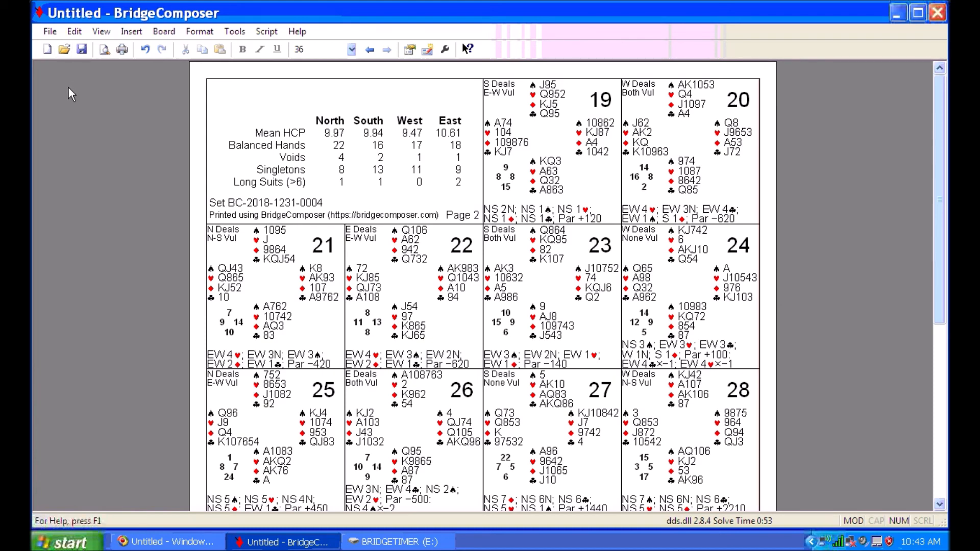
Save the hand record as a second PDF in My Documents, adding HR to the file name 180821
click(50, 32)
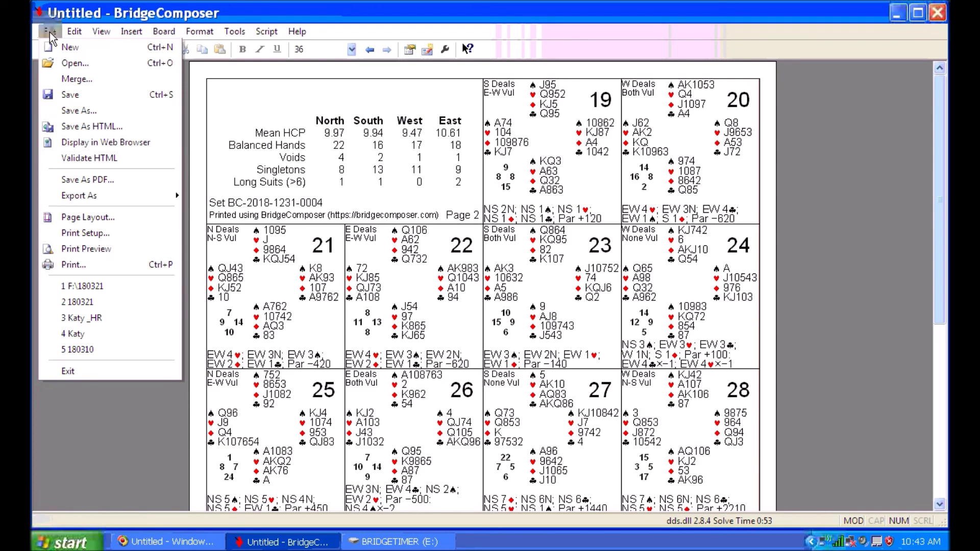
click(81, 179)
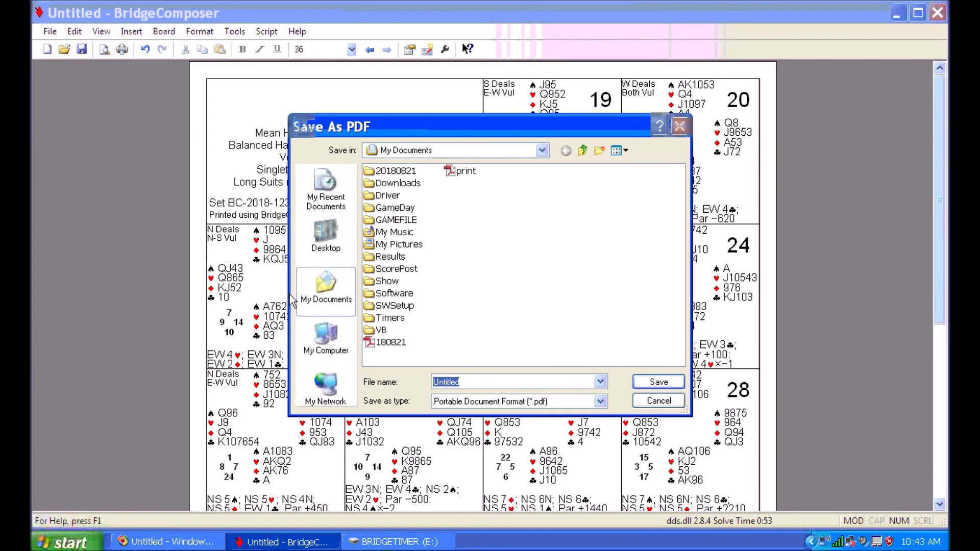
click(390, 341)
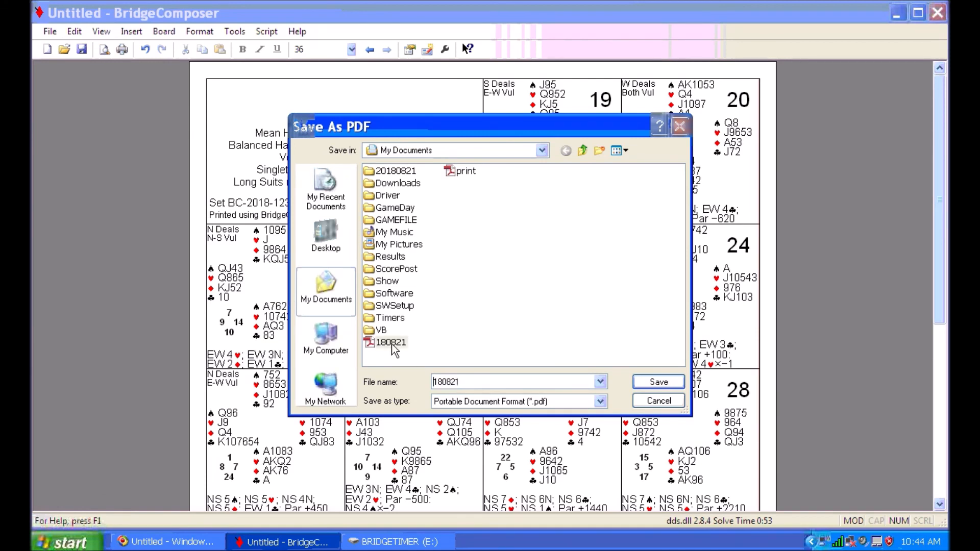
click(463, 378)
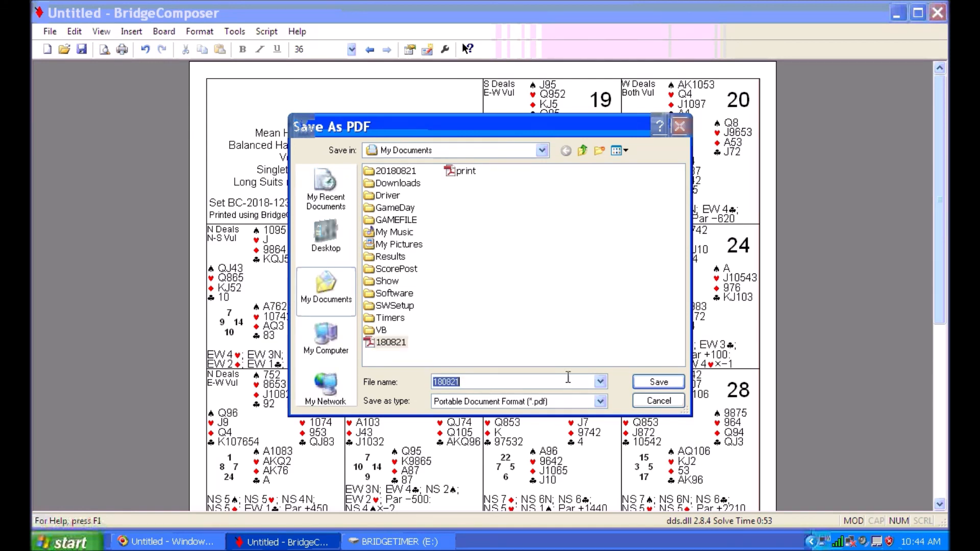
click(465, 382)
text(HR)
click(659, 383)
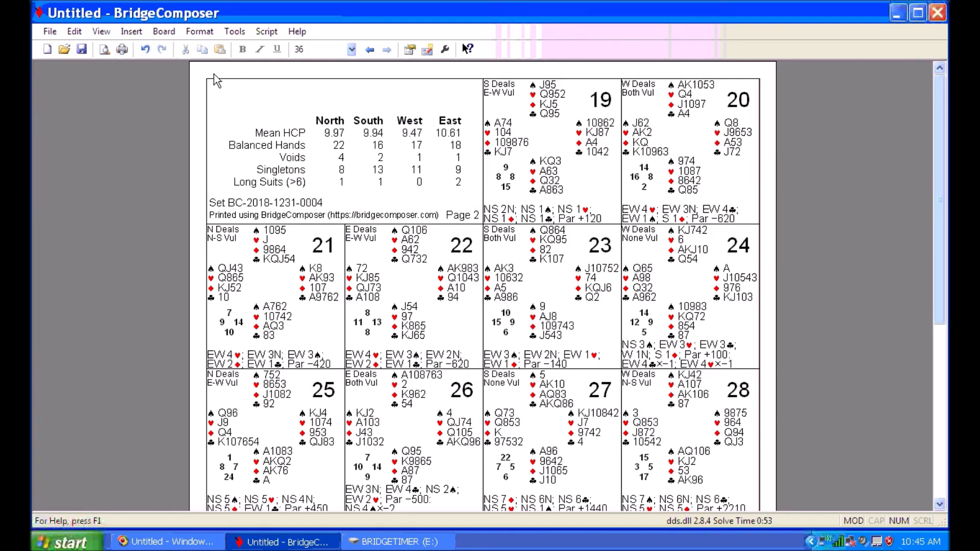
Save the boards as a Portable Bridge Notation file named 180821 in My Documents
click(49, 31)
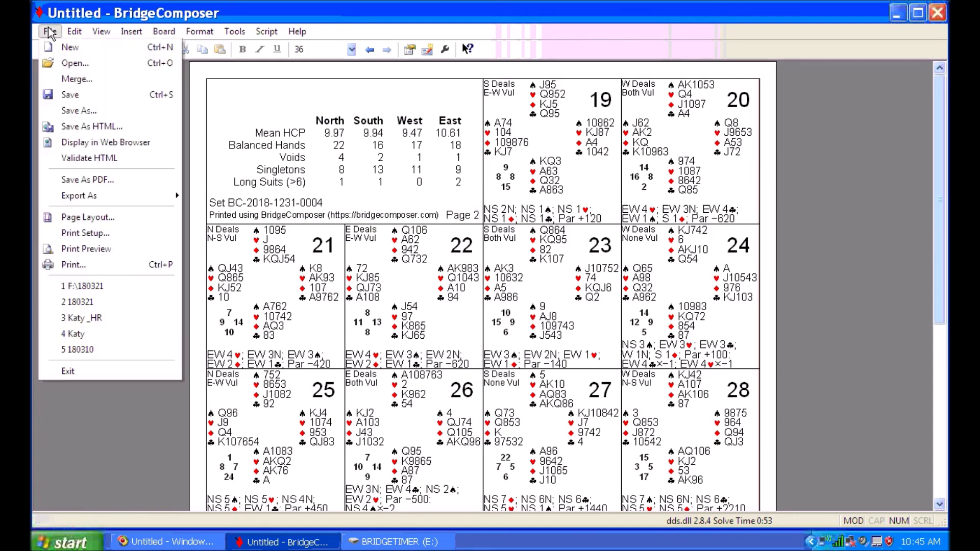
click(59, 95)
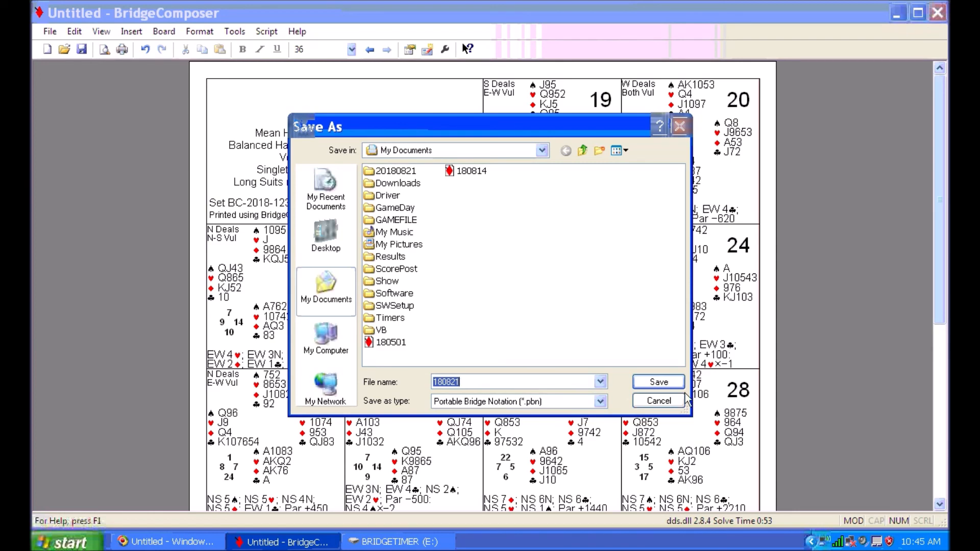
click(659, 382)
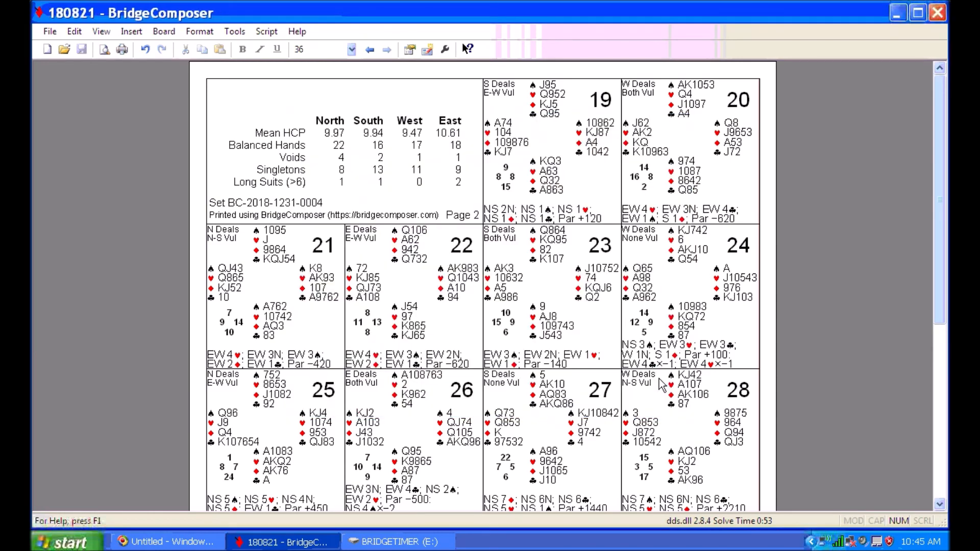
mouse_move(185, 316)
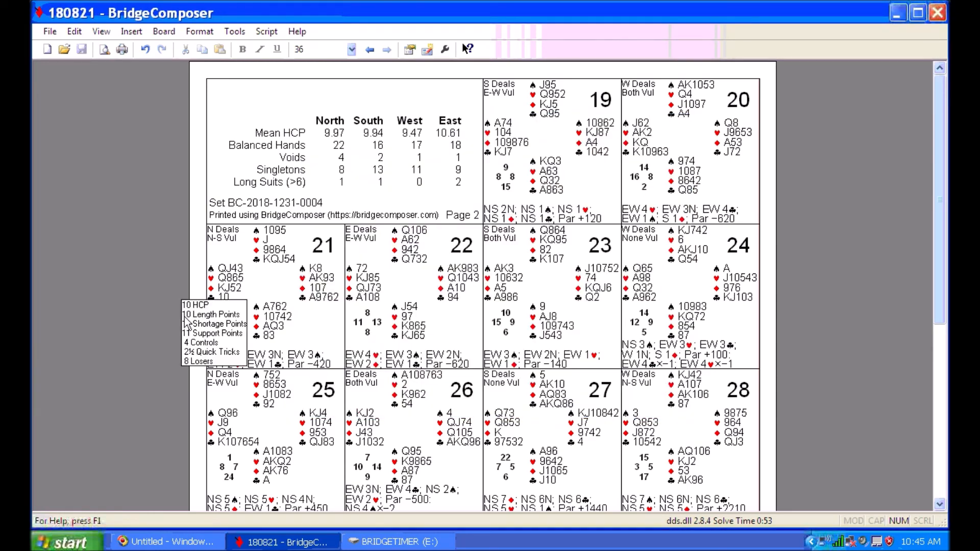